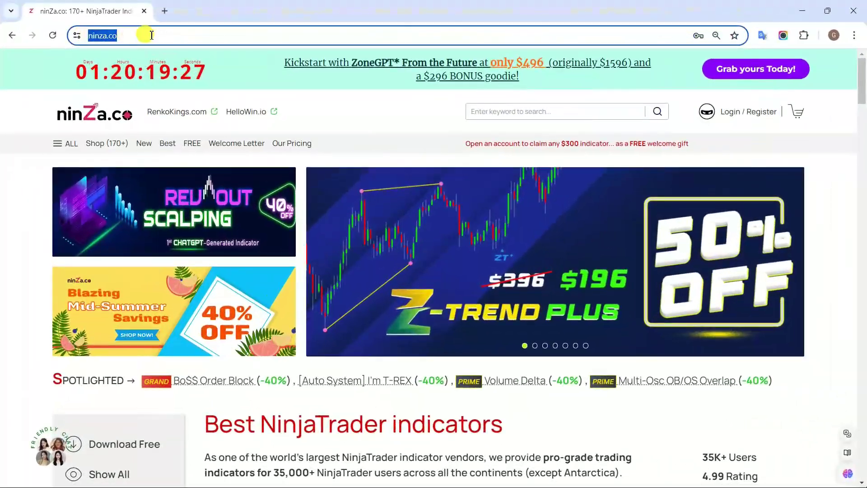
Type 'ZoneGP' into the ninZa.co site search box.
left_click(494, 113)
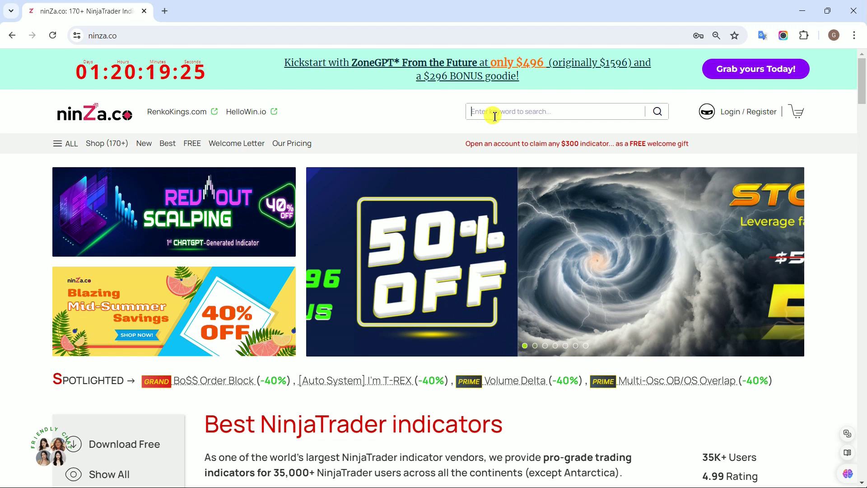
type("Zone")
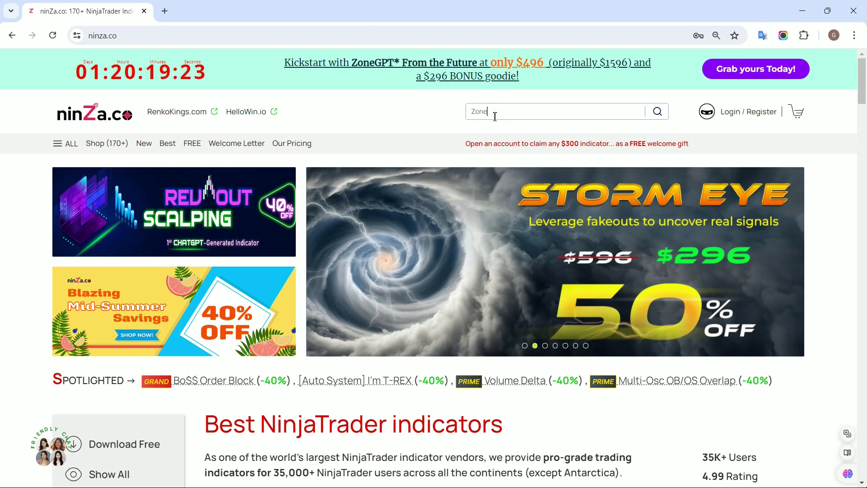
type("GPT")
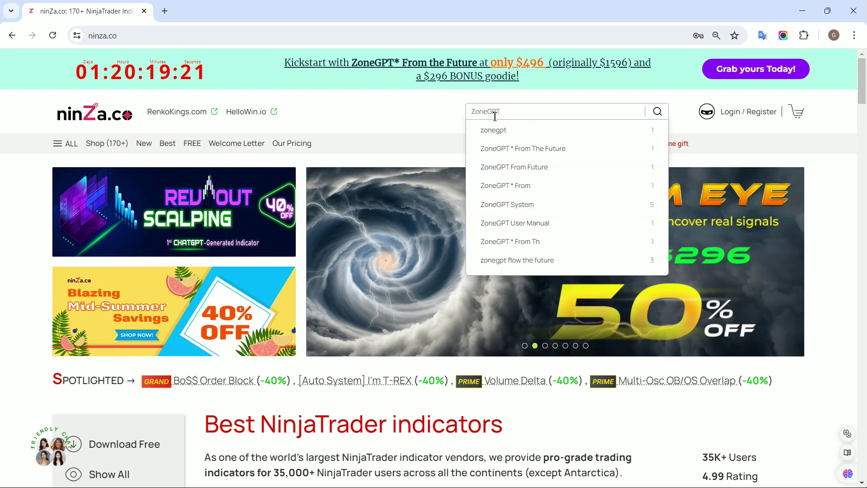
Open the ZoneGPT product page and highlight its Signal_Trend and Signal_Trade signal lines.
left_click(532, 150)
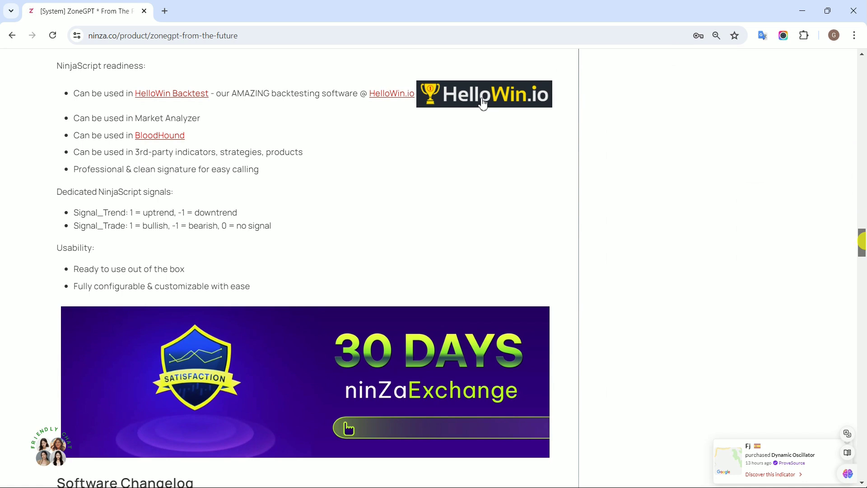
left_click_drag(57, 192, 179, 195)
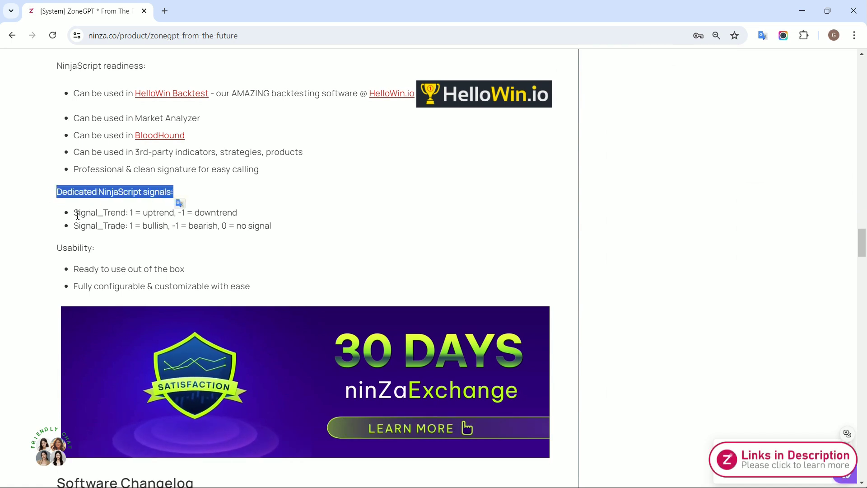
left_click_drag(73, 212, 251, 219)
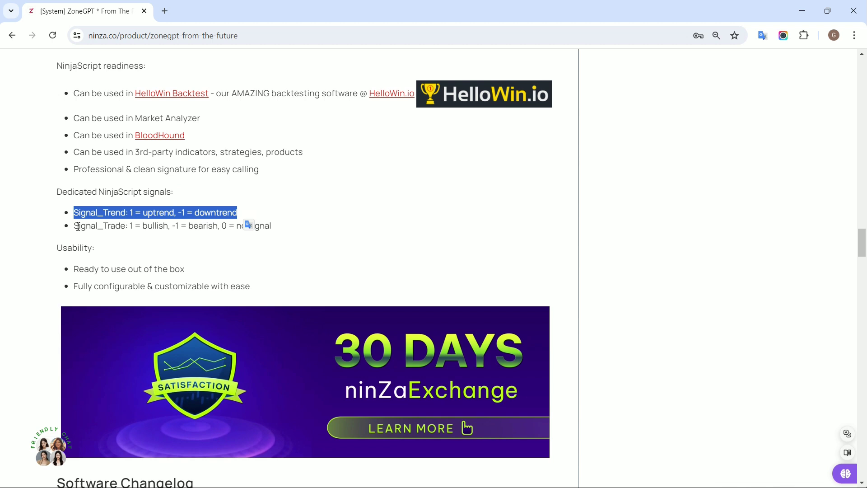
left_click_drag(74, 225, 280, 231)
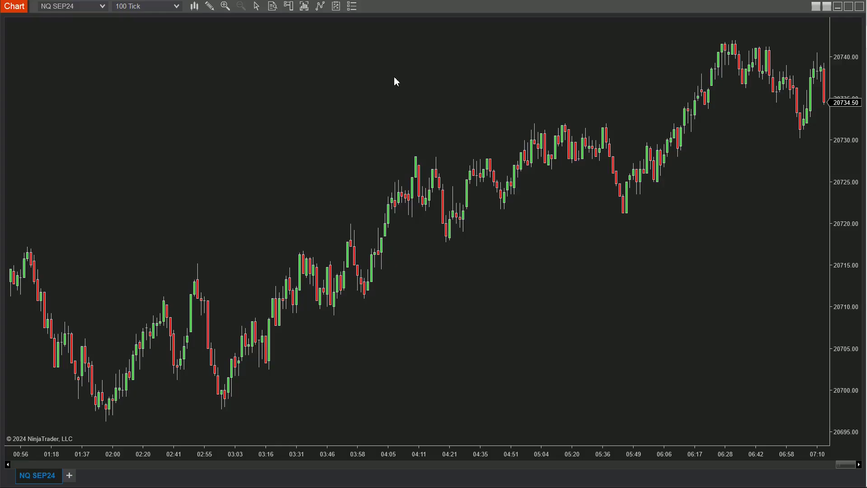
Add RenkoKings_ZoneGPTFromTheFuture to the chart's indicators with Instruction turned off.
right_click(394, 80)
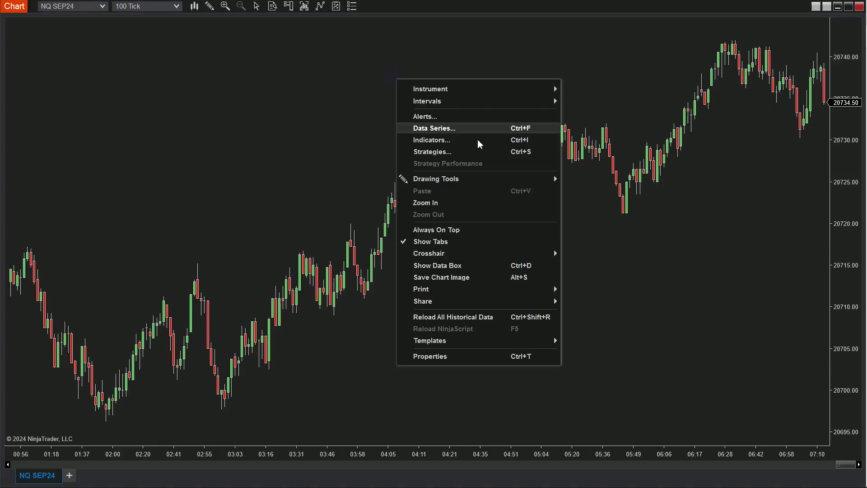
left_click(478, 140)
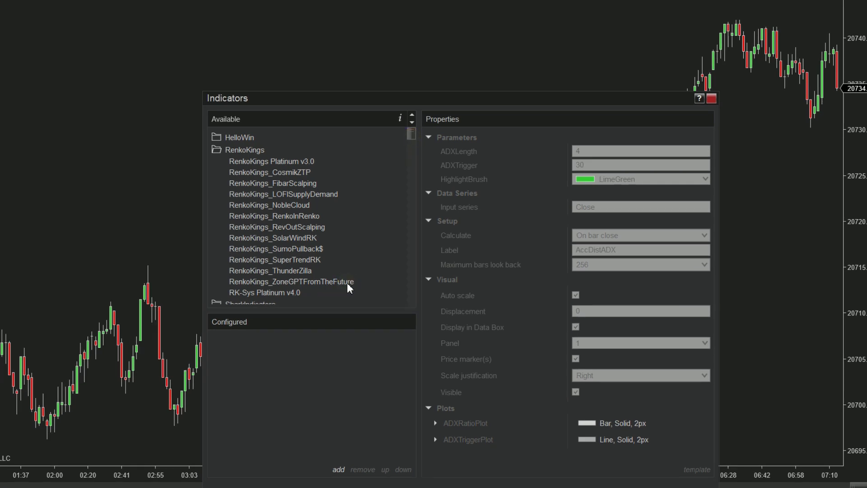
double_click(347, 282)
left_click_drag(479, 100, 429, 19)
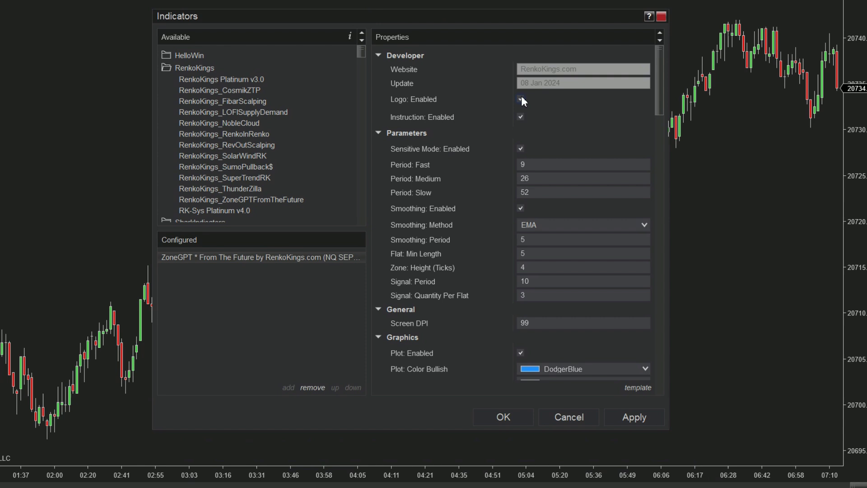
left_click(520, 118)
Colour Signal: Trend DarkOrchid and Signal: Trade Blue, then apply the indicator.
left_click_drag(655, 99, 657, 393)
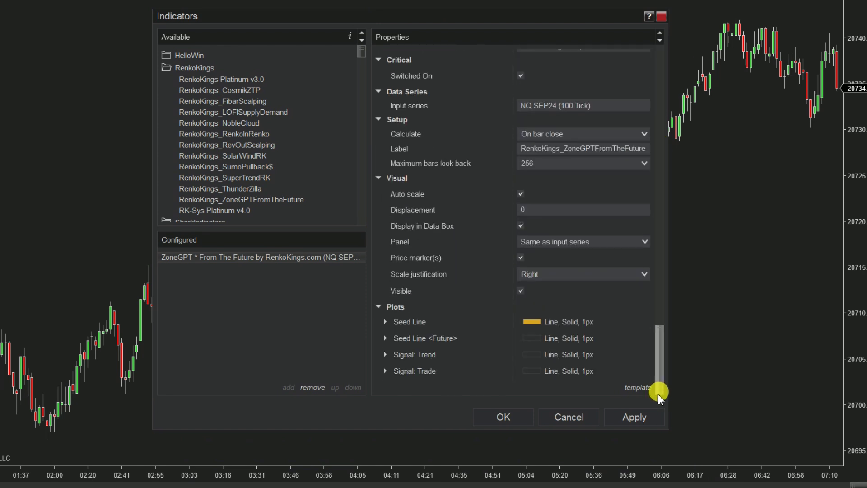
left_click(423, 355)
left_click_drag(657, 359, 654, 377)
left_click(629, 311)
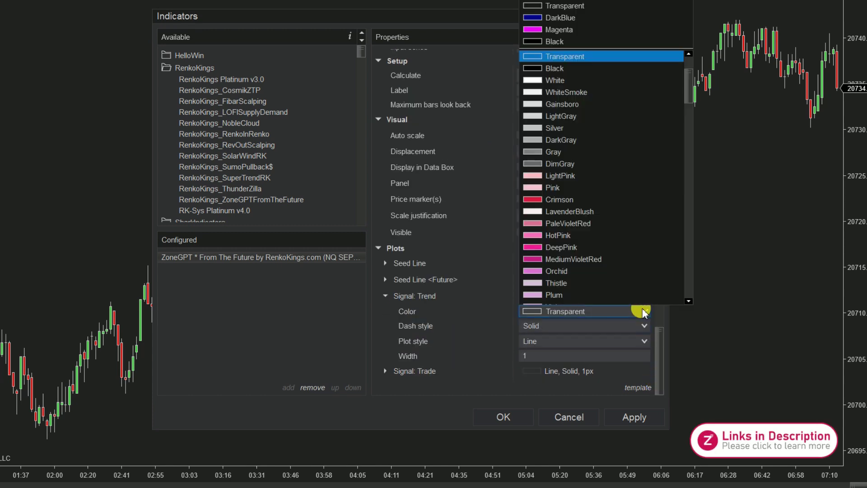
left_click(593, 258)
left_click(423, 367)
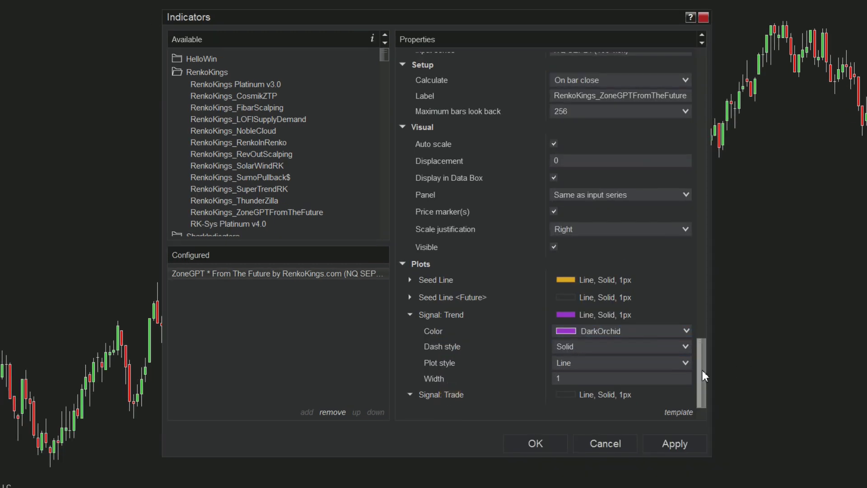
left_click_drag(660, 348, 657, 376)
left_click(651, 350)
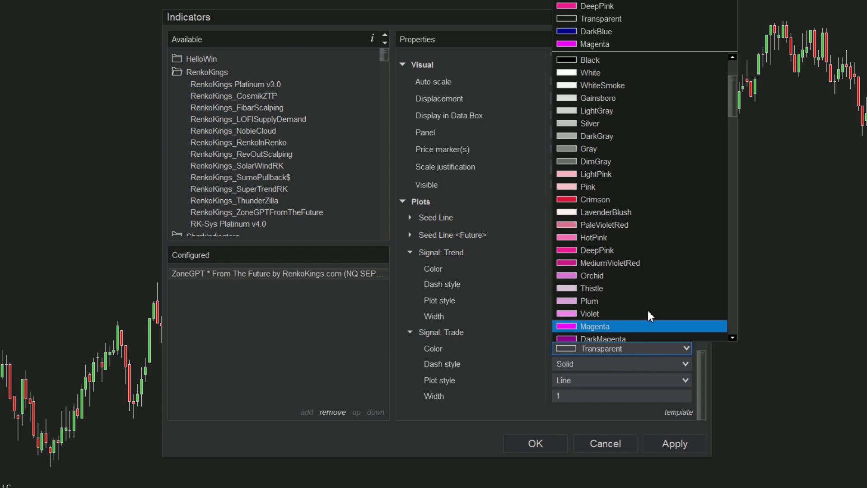
left_click(606, 288)
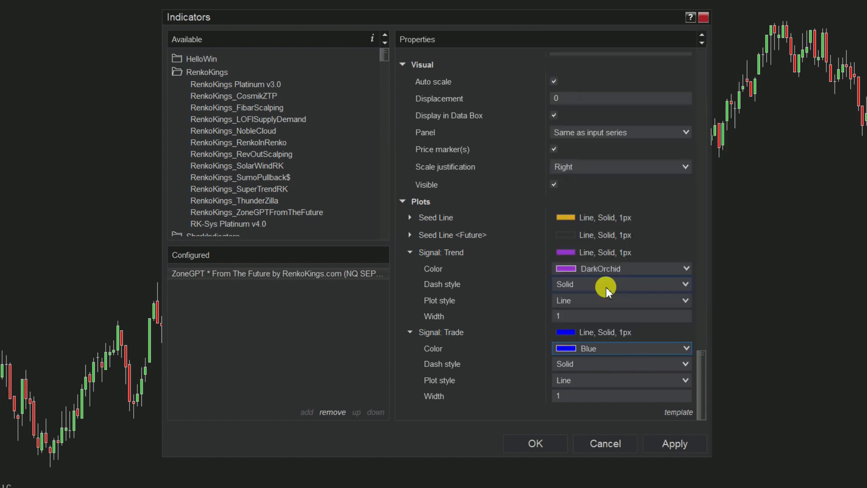
left_click(537, 92)
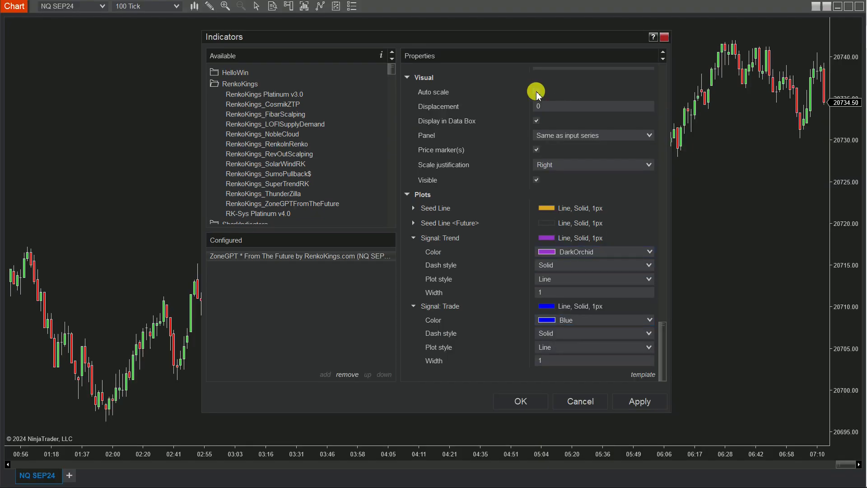
left_click(527, 400)
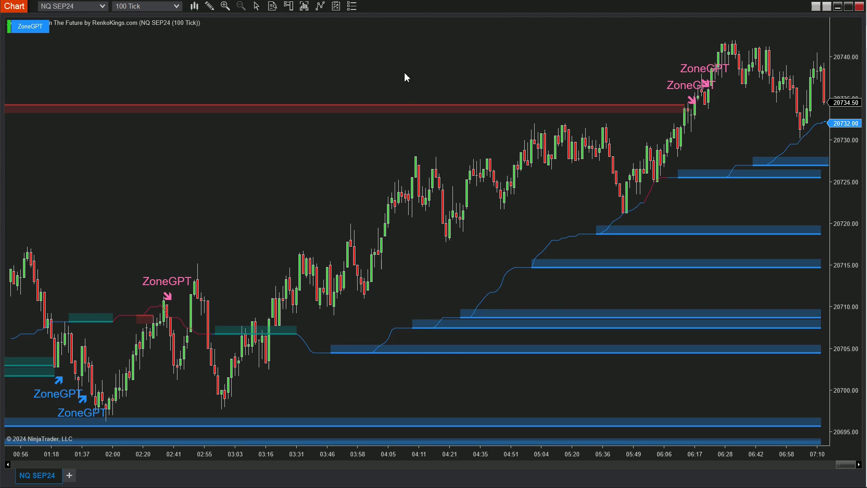
Show the Data Box and switch the chart crosshair to Local.
right_click(404, 75)
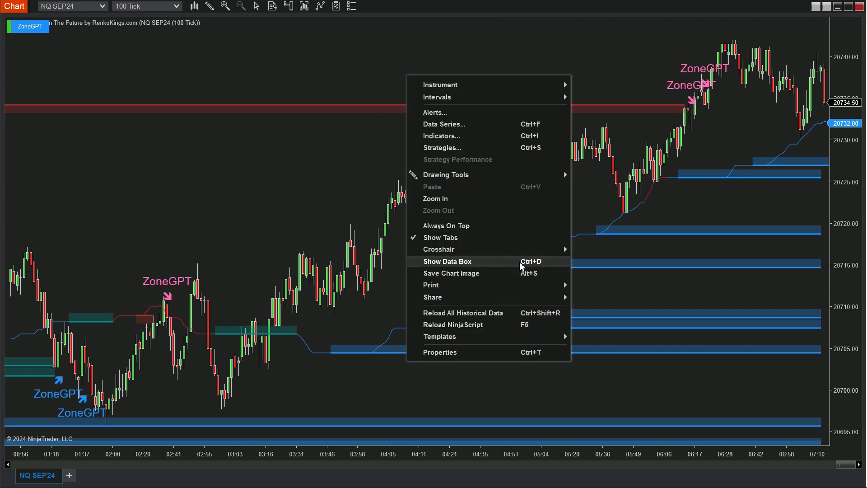
left_click(500, 262)
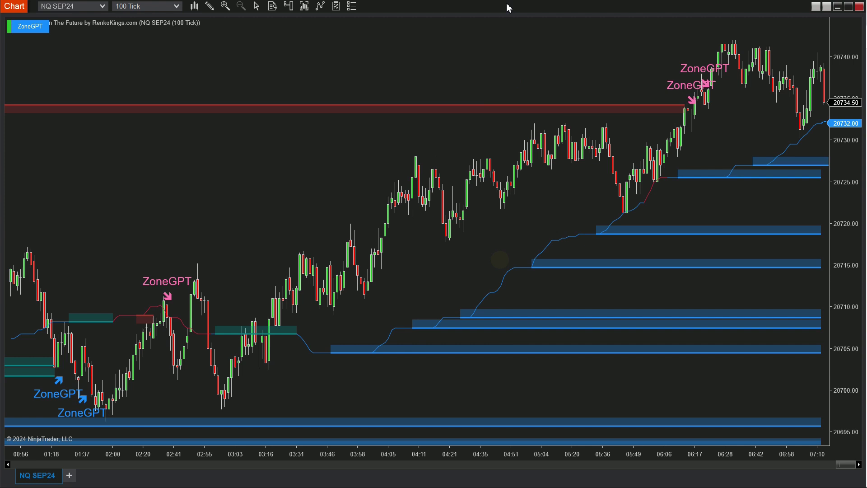
left_click(304, 6)
left_click(256, 6)
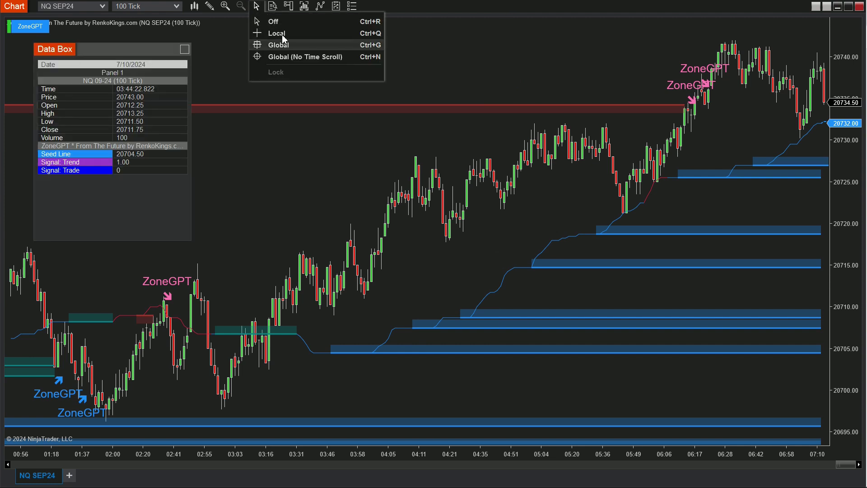
left_click(282, 34)
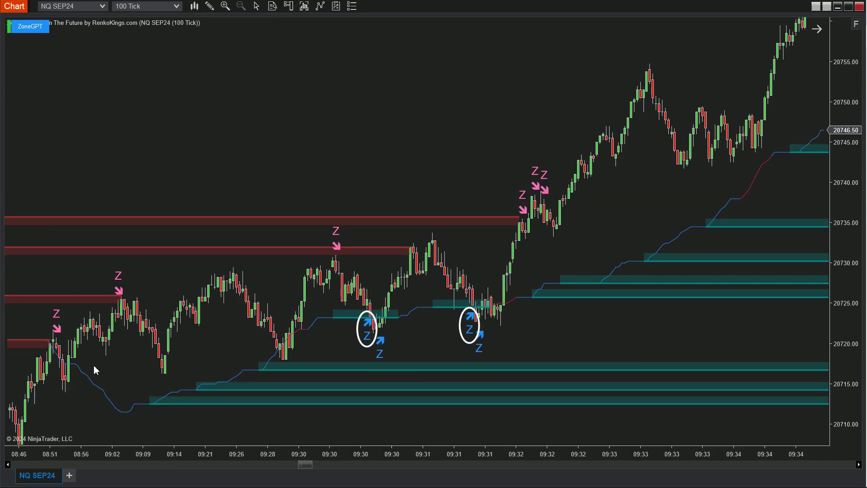
Pan through the 09:13–09:35 and 20:20–23:41 bars to review sell signals, then bring up the Control Center.
left_click_drag(793, 174, 644, 171)
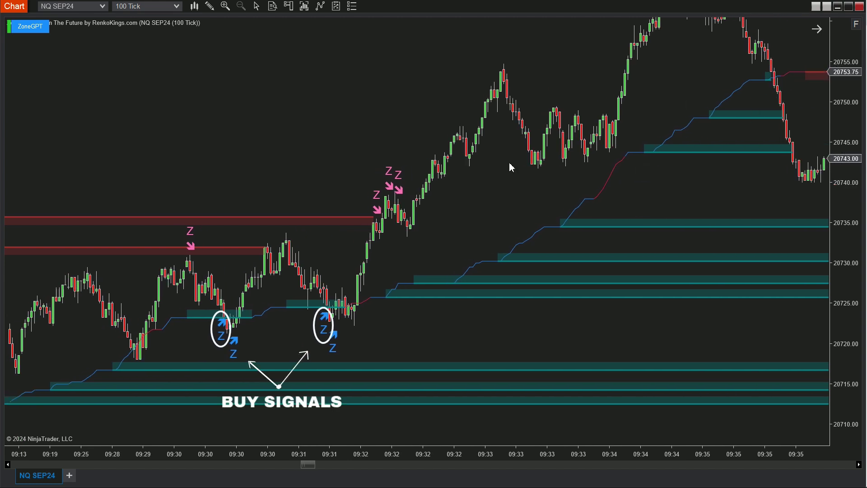
left_click(201, 345)
left_click(307, 344)
left_click(285, 341)
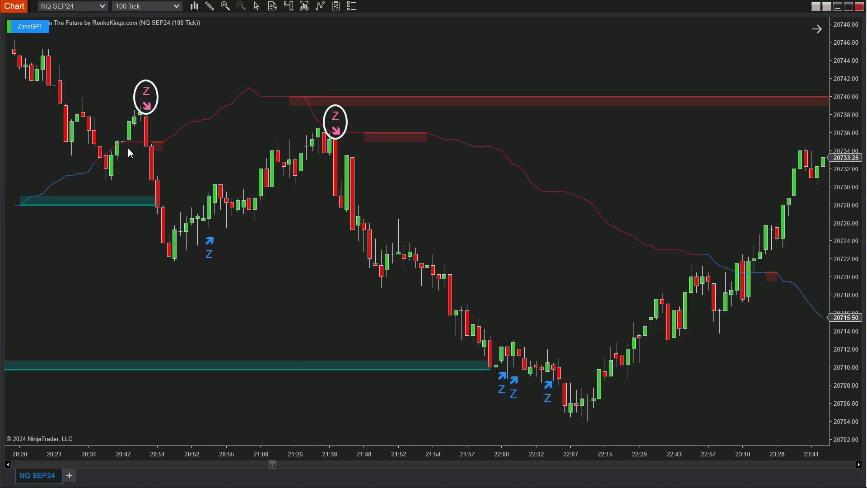
left_click_drag(189, 150, 238, 133)
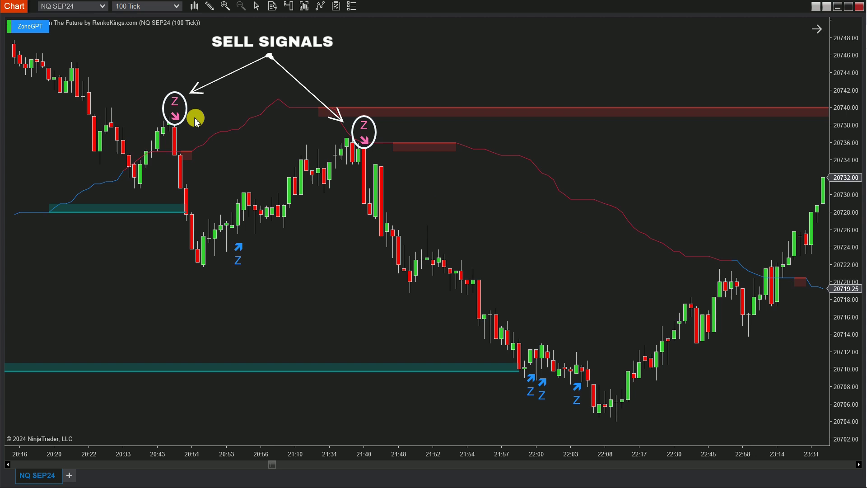
left_click(379, 151)
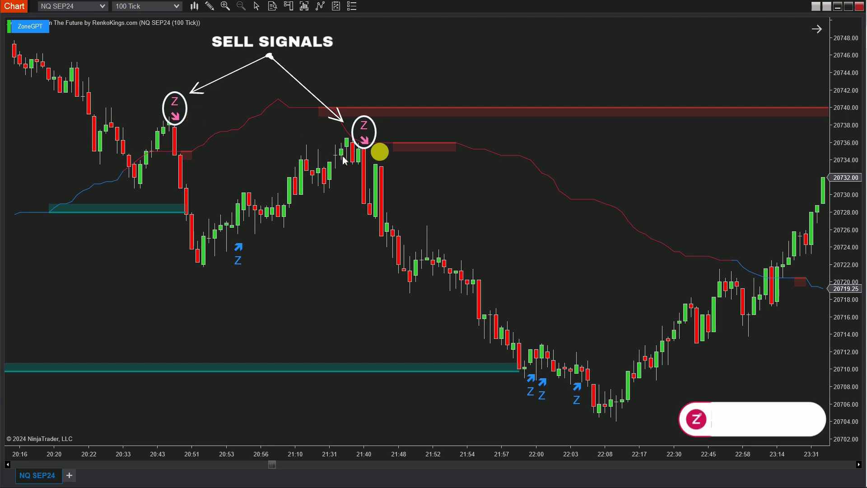
left_click(737, 397)
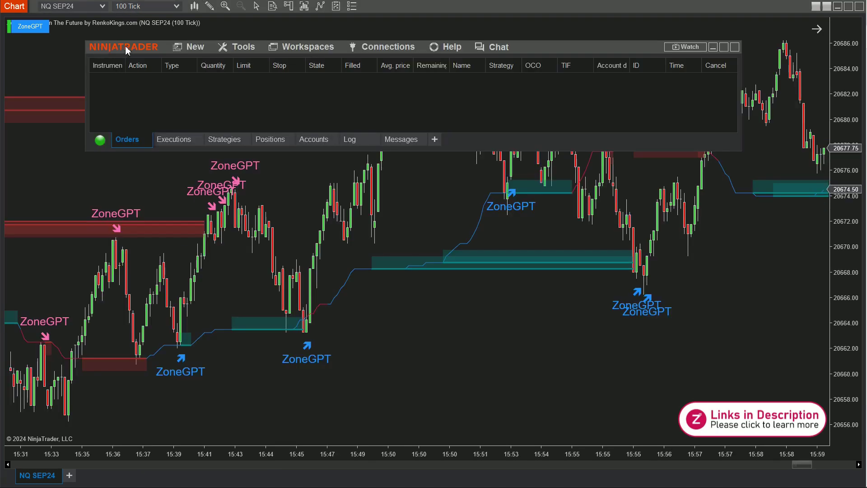
Launch the Strategy Builder and name the strategy ZoneGPTFromTheFutureGrace.
left_click(203, 53)
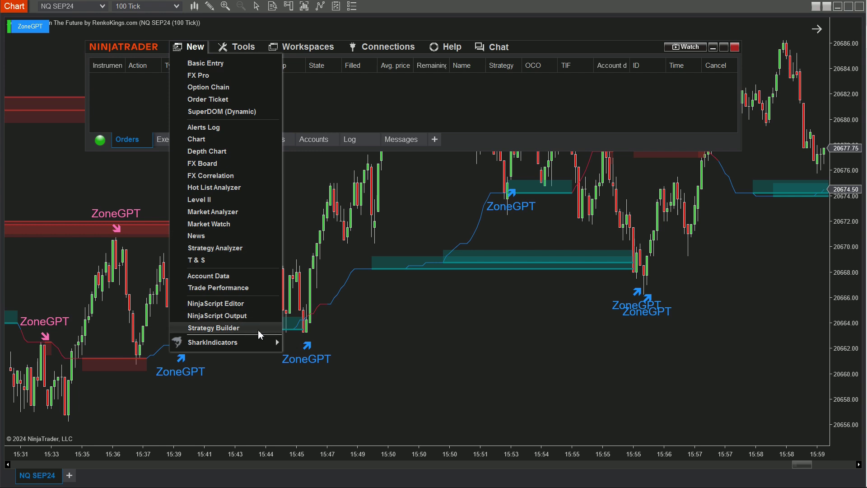
left_click(258, 328)
left_click(713, 47)
left_click_drag(453, 75, 469, 47)
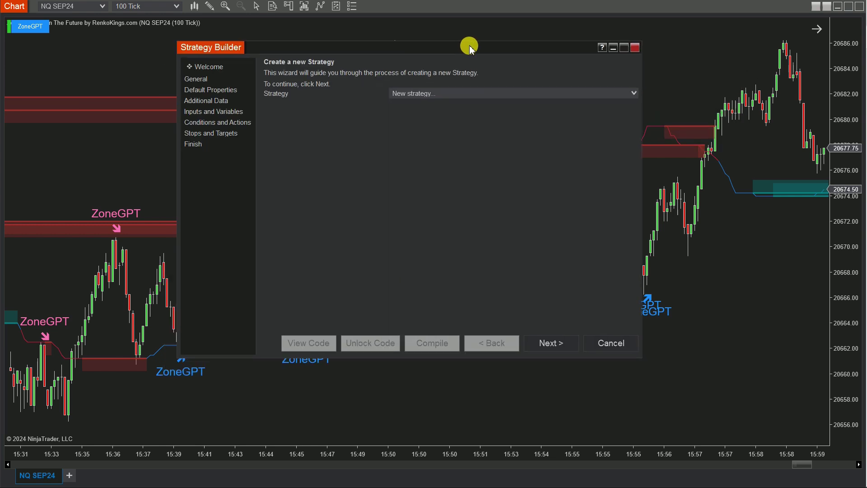
left_click(546, 347)
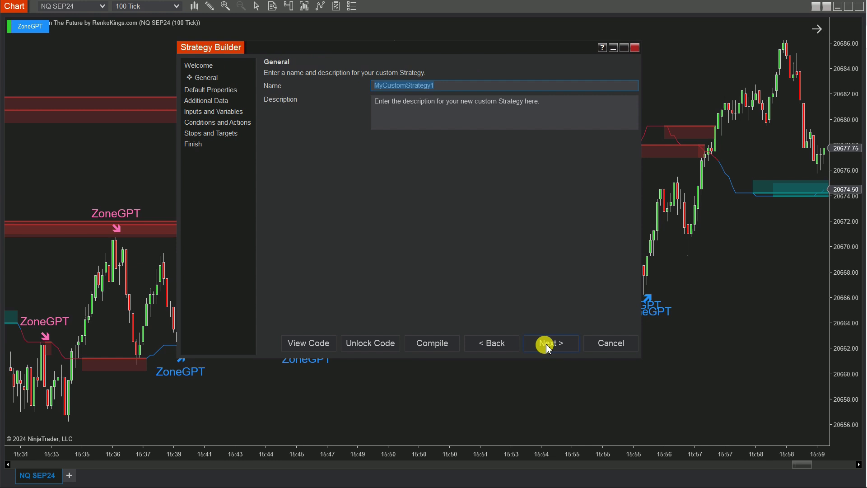
type("ZoneGPTFromTheFutureGrace")
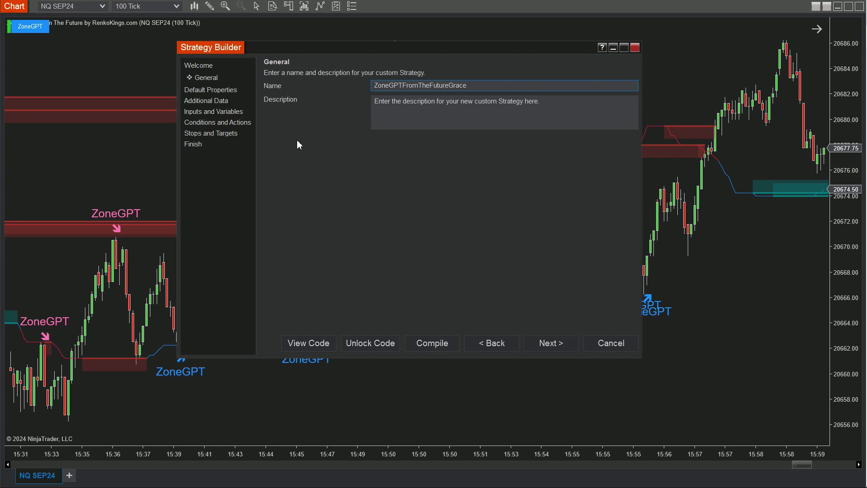
Start a new condition based on the RenkoKings_ZoneGPTFromTheFuture indicator.
left_click(240, 122)
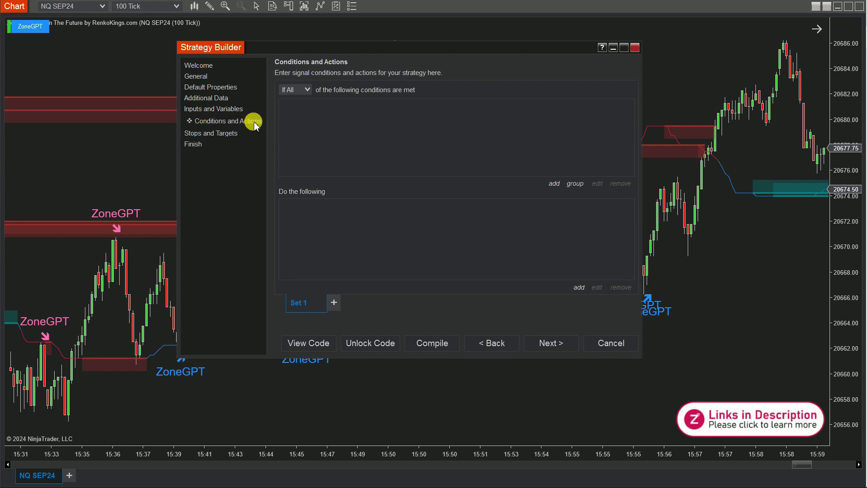
left_click(555, 185)
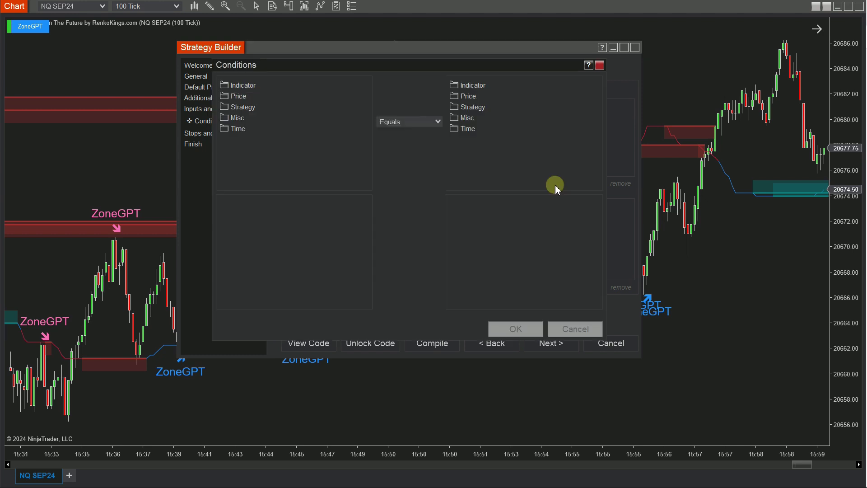
left_click(244, 85)
left_click_drag(368, 86, 366, 167)
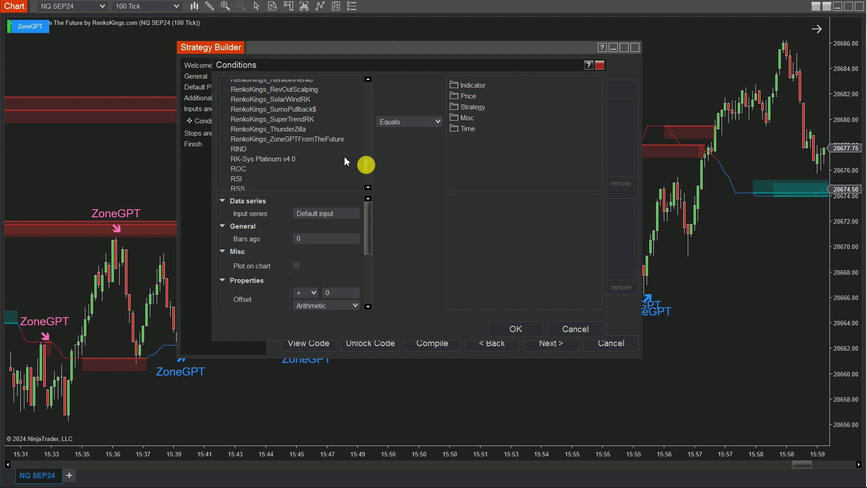
left_click(329, 140)
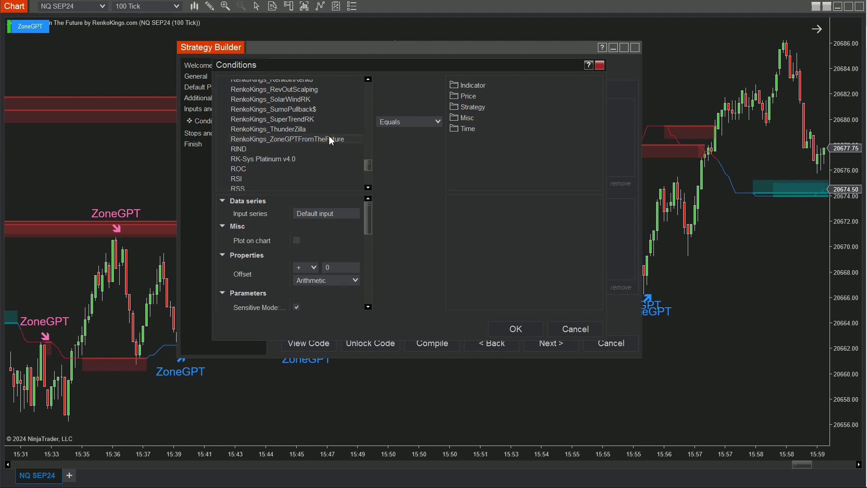
Compare its Signal_Trade plot Equals a Misc numeric value.
left_click_drag(341, 231, 339, 280)
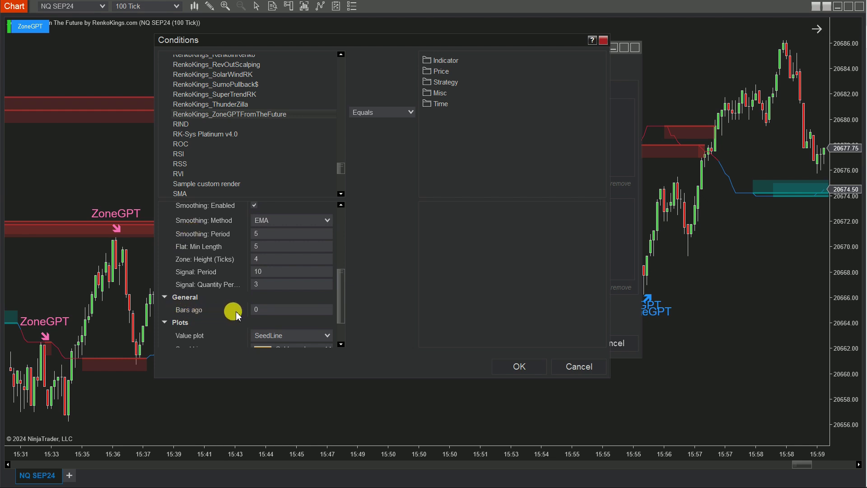
scroll(341, 316, "down", 2)
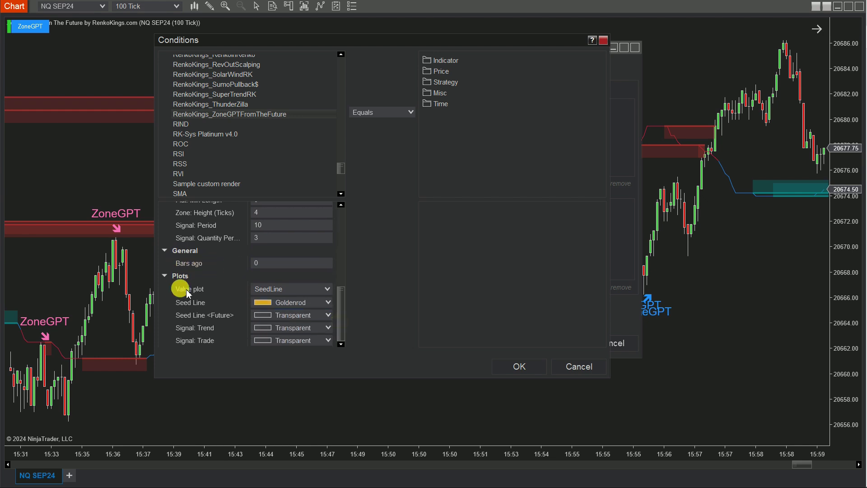
left_click(327, 290)
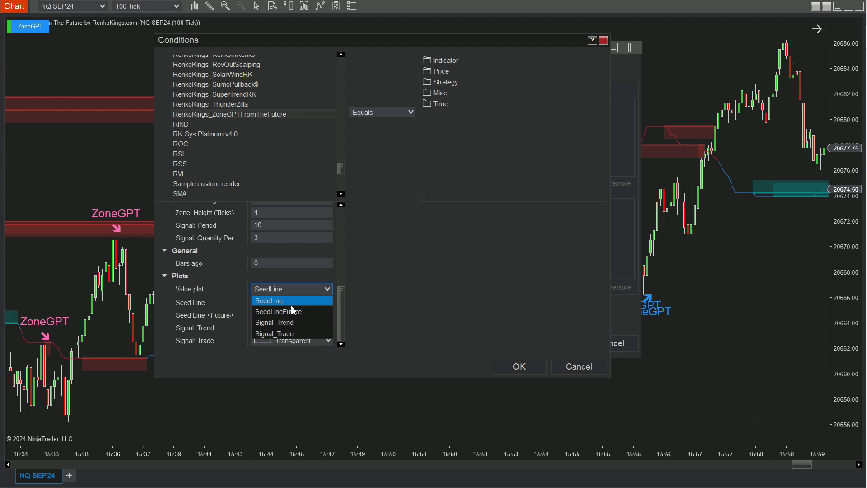
left_click(298, 334)
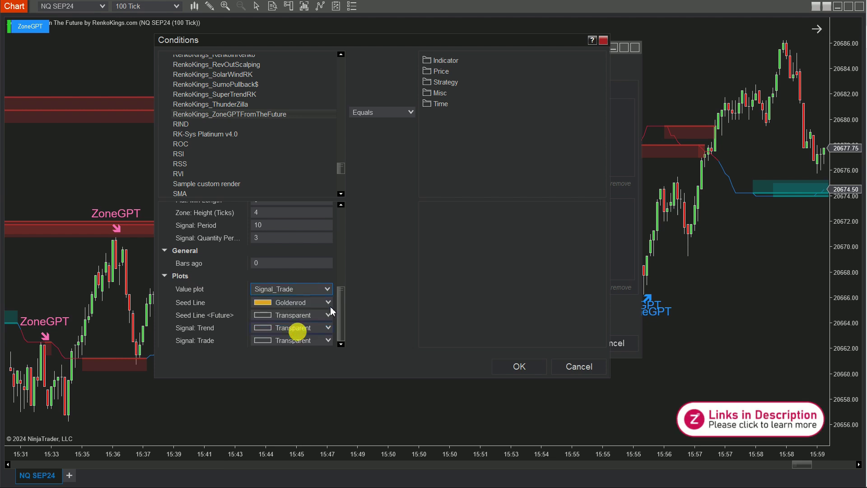
left_click(411, 113)
left_click(411, 112)
left_click(438, 92)
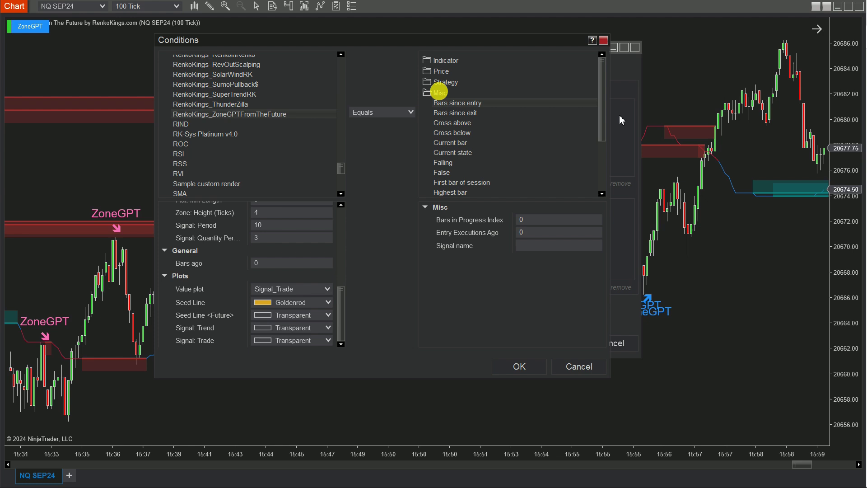
left_click_drag(603, 113, 604, 153)
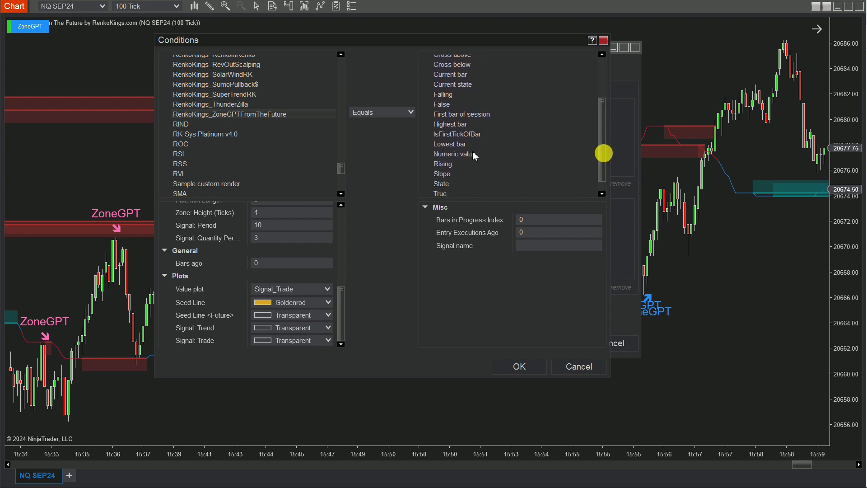
left_click(473, 154)
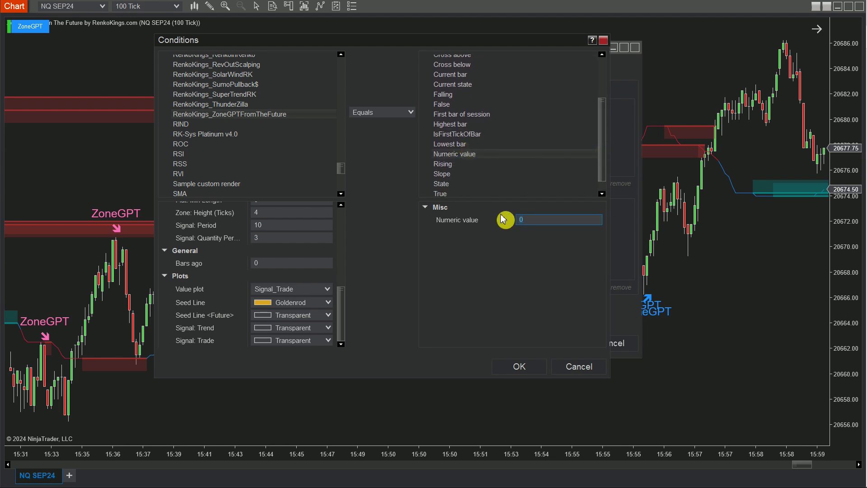
Save the Signal_Trade condition and duplicate it as Signal_Trade one bar ago Not equal to 1.
left_click(519, 366)
right_click(489, 107)
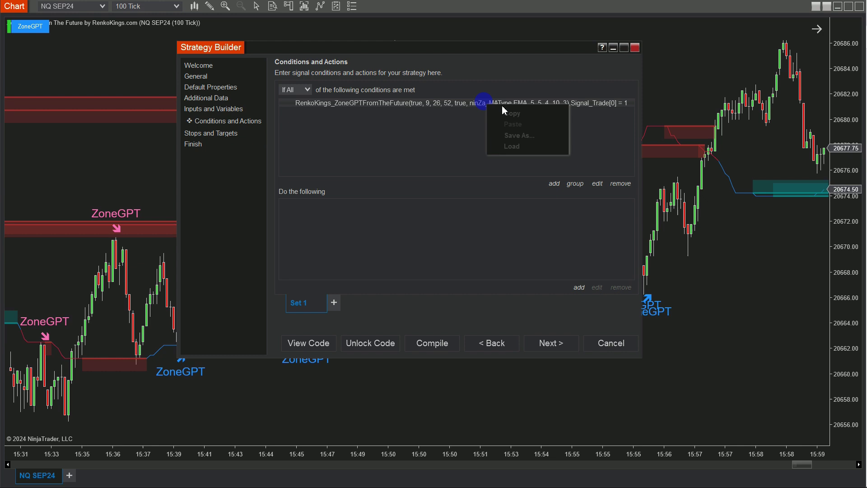
left_click(508, 109)
right_click(453, 114)
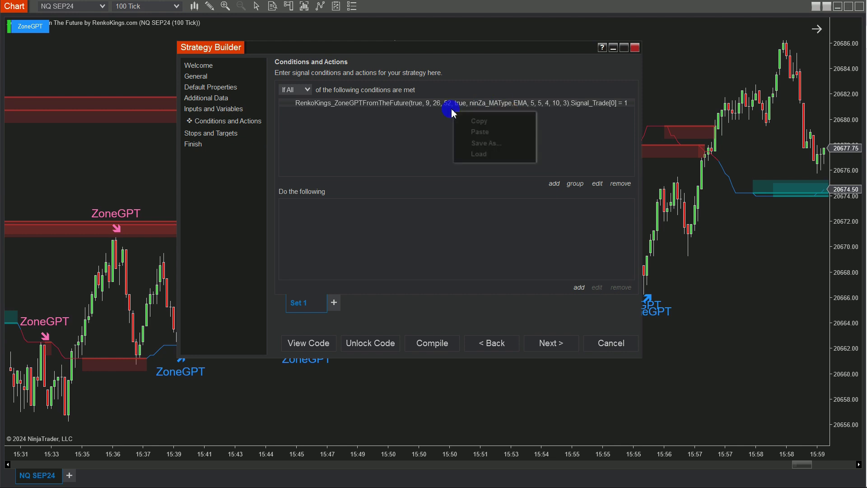
left_click(479, 133)
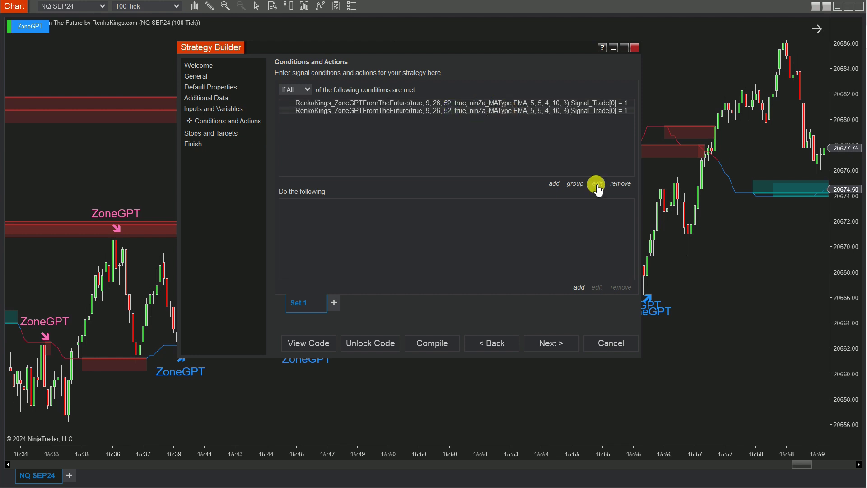
left_click(597, 185)
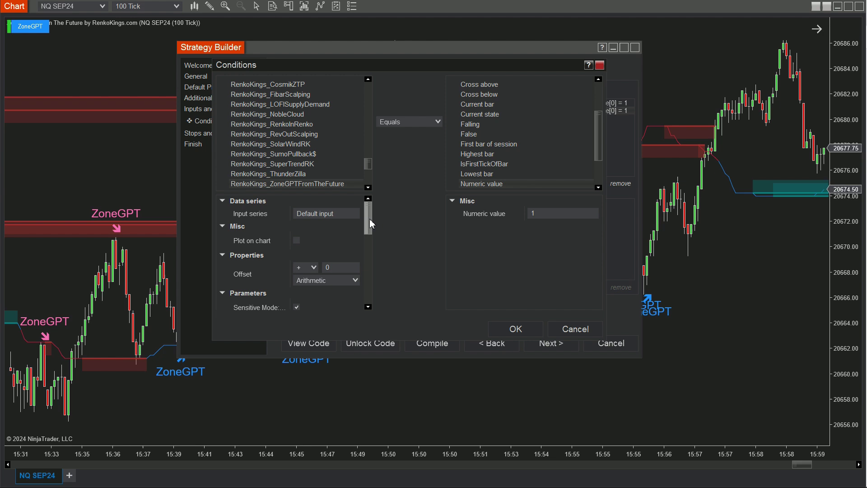
left_click_drag(370, 218, 361, 300)
left_click(290, 226)
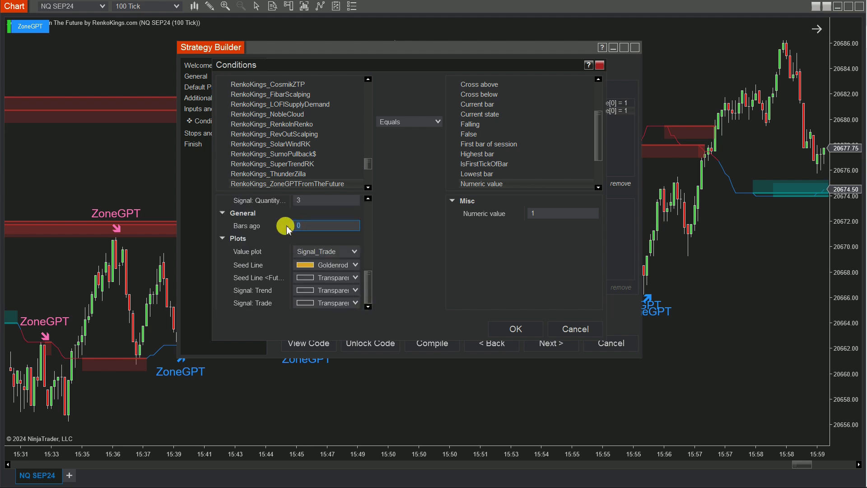
left_click(437, 122)
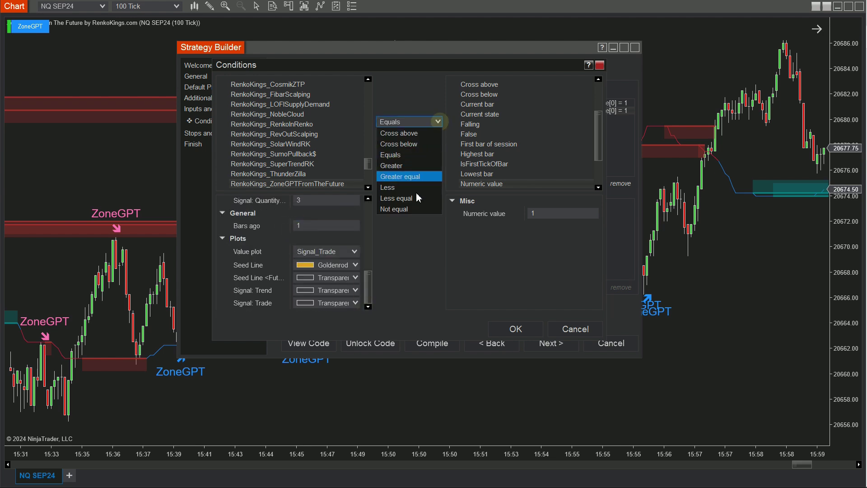
left_click(411, 208)
left_click(515, 329)
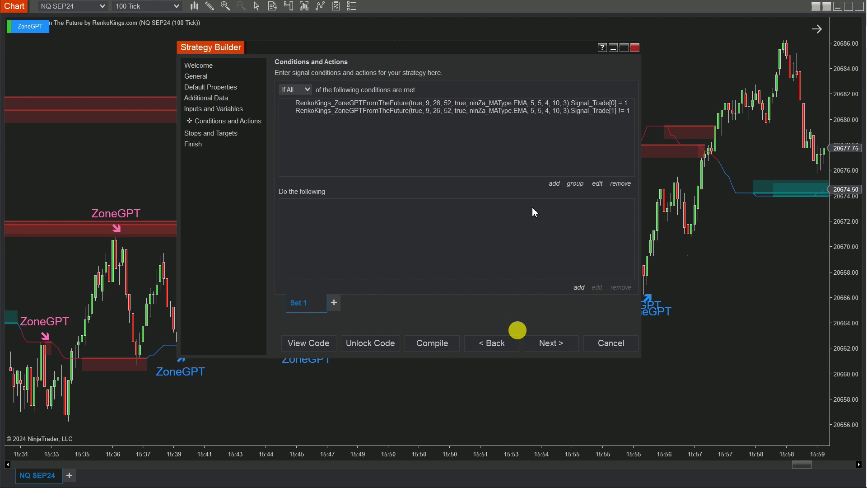
Paste a third copy of the condition and switch its plot to Signal_Trend.
right_click(477, 103)
left_click(496, 111)
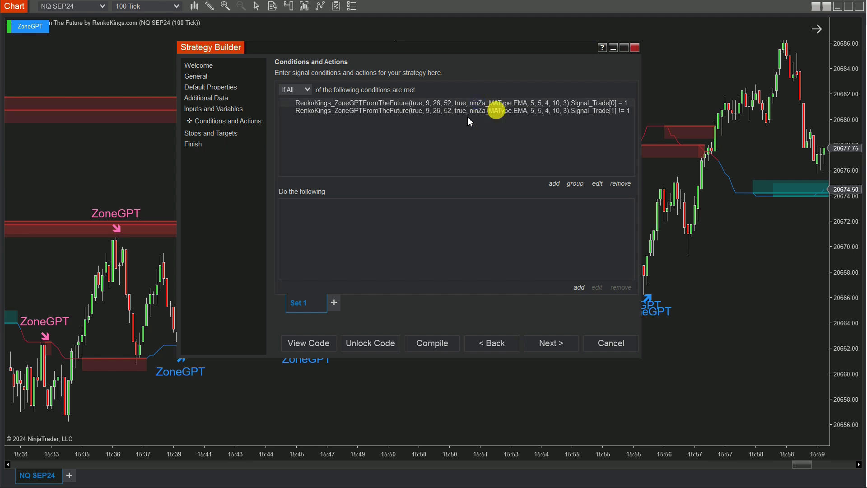
right_click(441, 125)
left_click(457, 139)
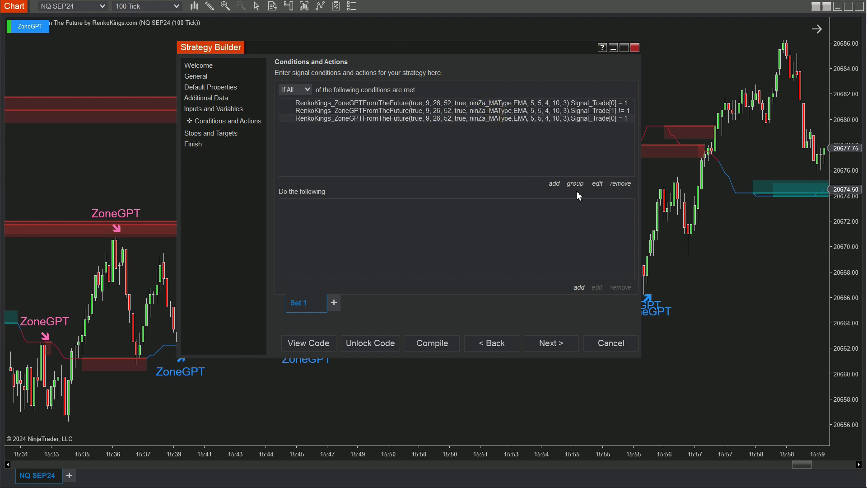
left_click(601, 185)
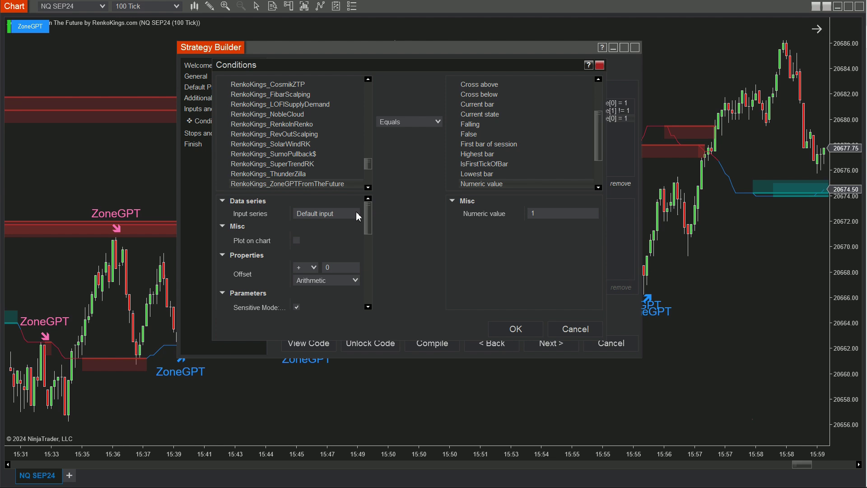
left_click_drag(366, 219, 368, 299)
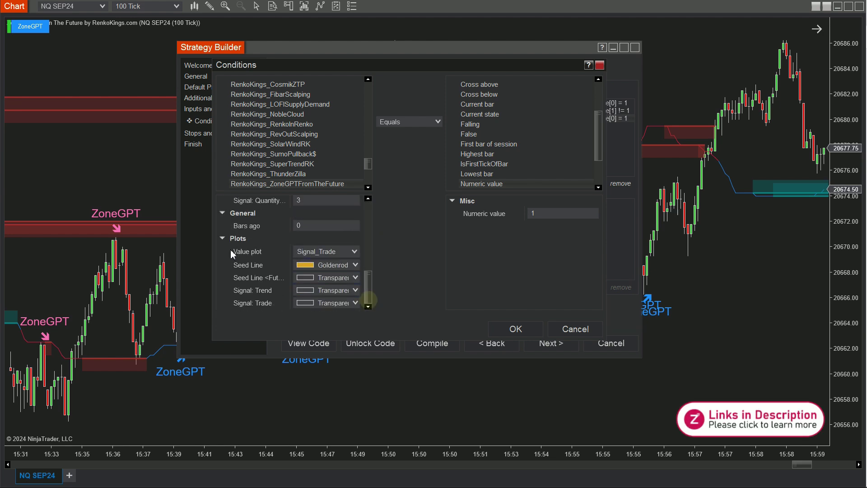
left_click(349, 254)
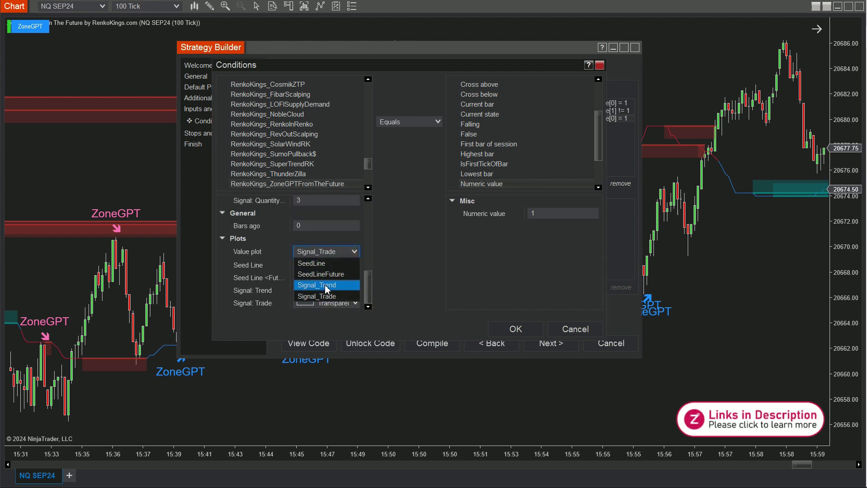
left_click(326, 284)
Add an Enter long position action (EnterLong, default quantity) to Set 1.
left_click(505, 329)
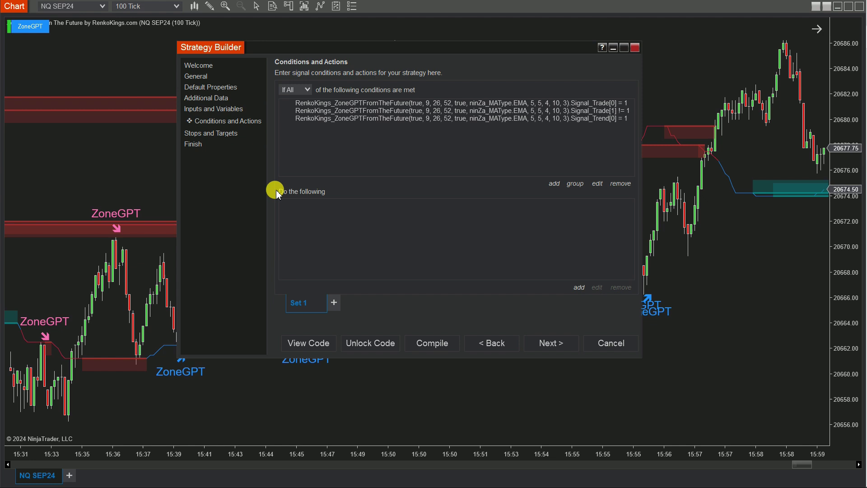
left_click(579, 287)
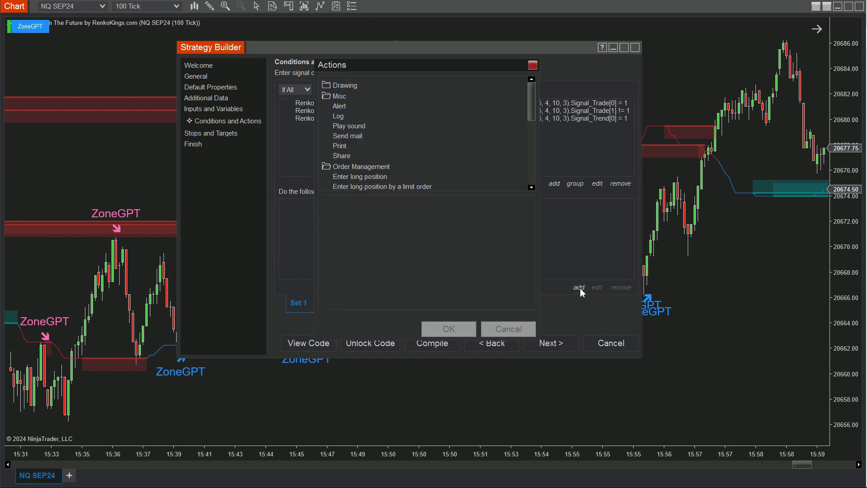
double_click(382, 109)
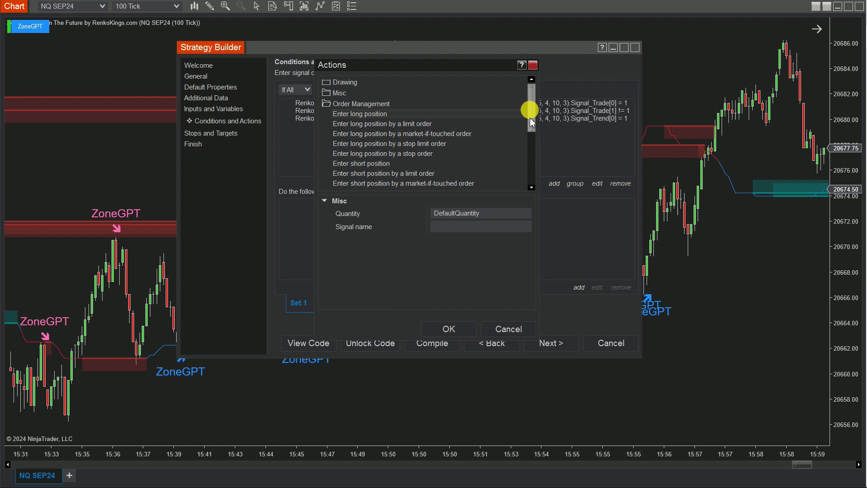
mouse_move(530, 110)
left_mouse_down()
mouse_move(529, 161)
mouse_move(529, 96)
left_mouse_up()
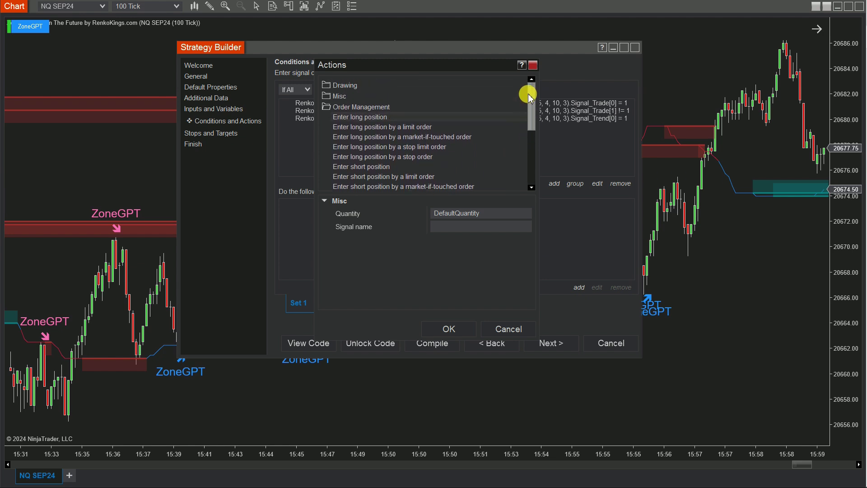
left_click(448, 329)
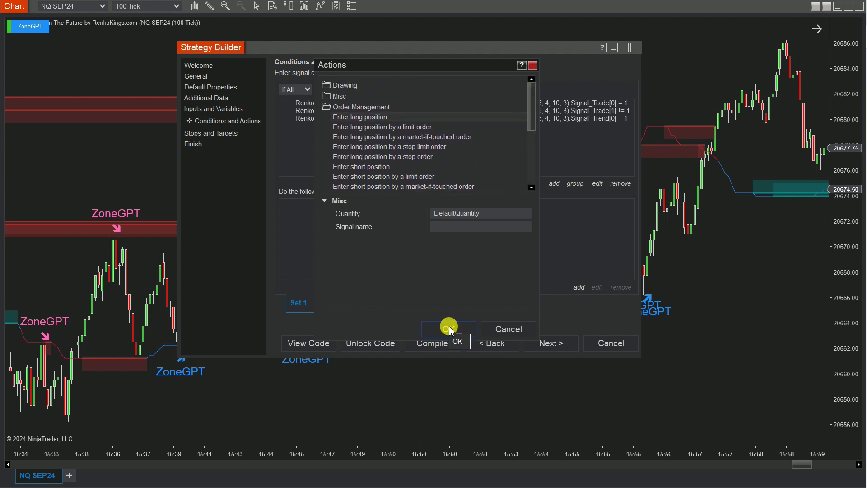
Add a Lime vertical-line action tagged ZoneGPTFromTheFutureGrace plus CurrentBars[0].
left_click(579, 288)
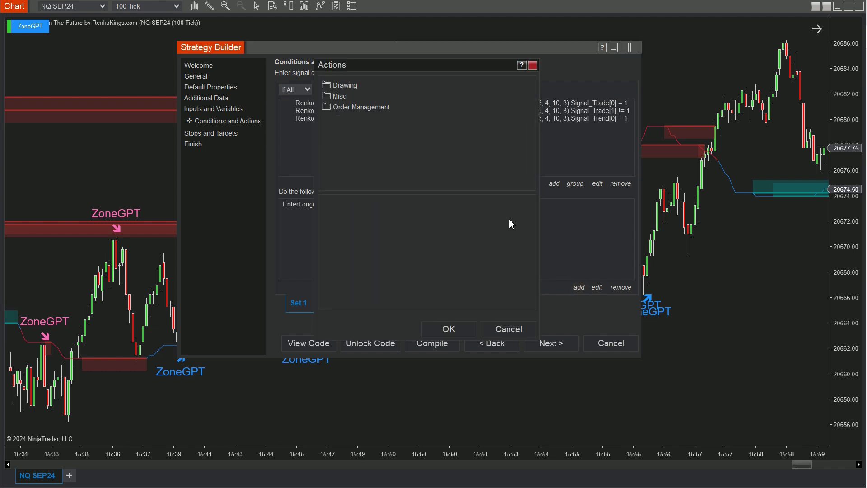
left_click(353, 87)
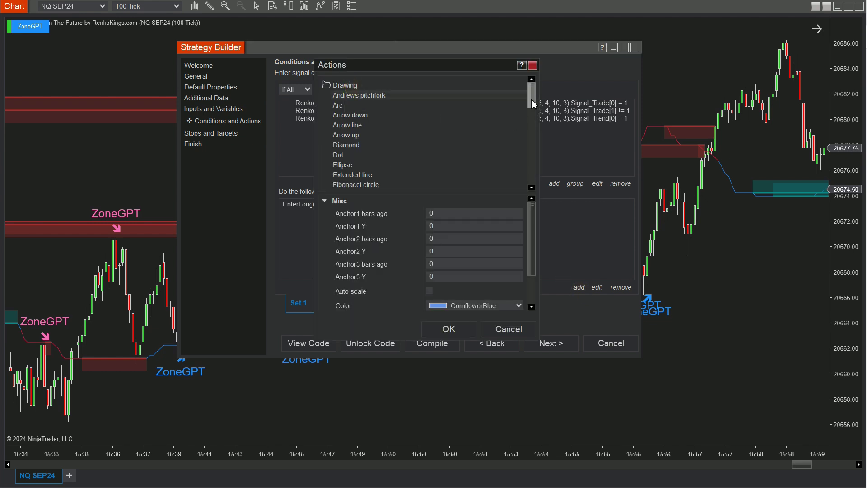
left_click_drag(532, 104, 534, 173)
left_click(366, 166)
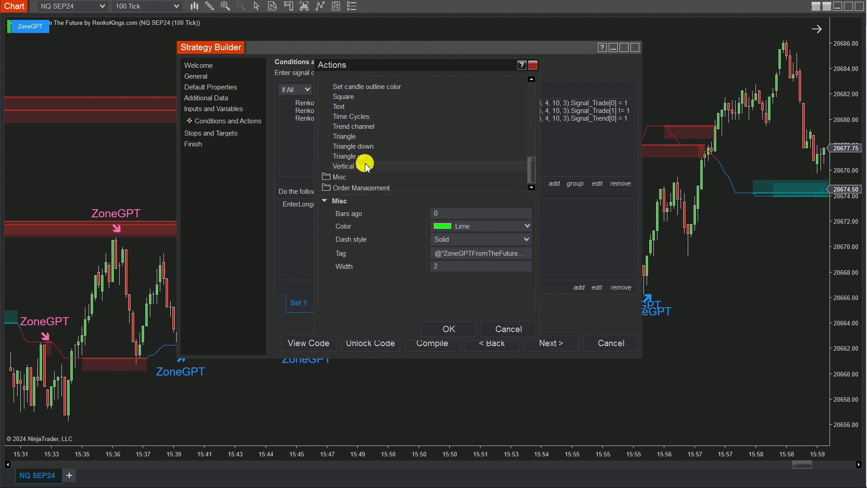
left_click(524, 255)
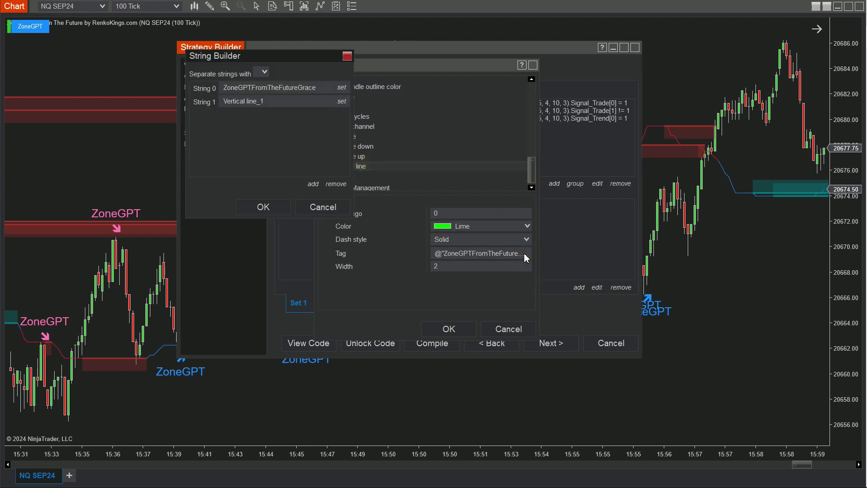
left_click(342, 104)
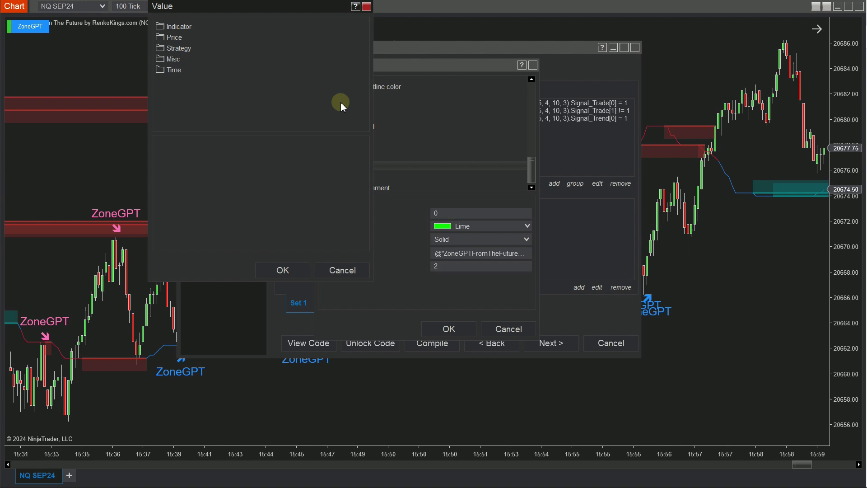
left_click(178, 59)
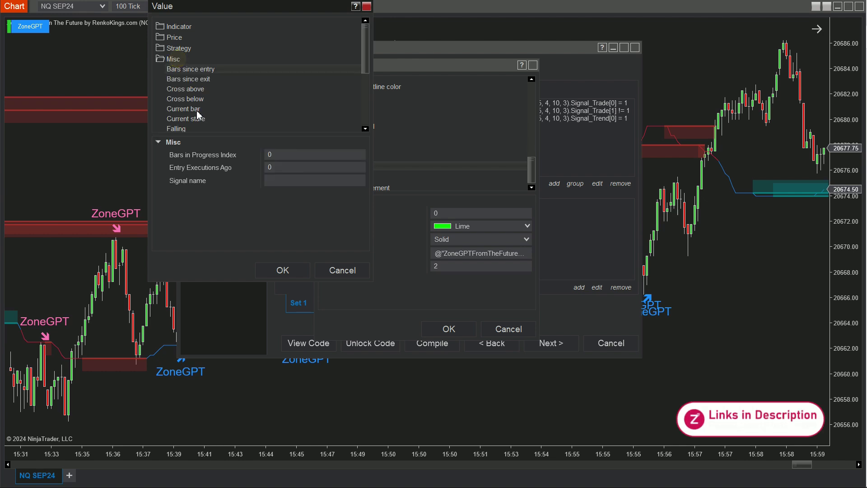
left_click(194, 108)
left_click(283, 271)
left_click(270, 202)
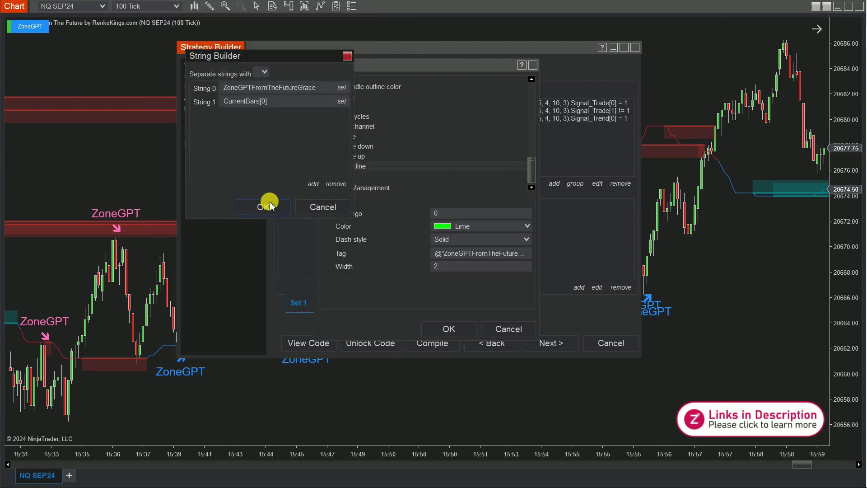
Confirm the vertical line action and duplicate Set 1 into a new Set 2.
left_click(452, 329)
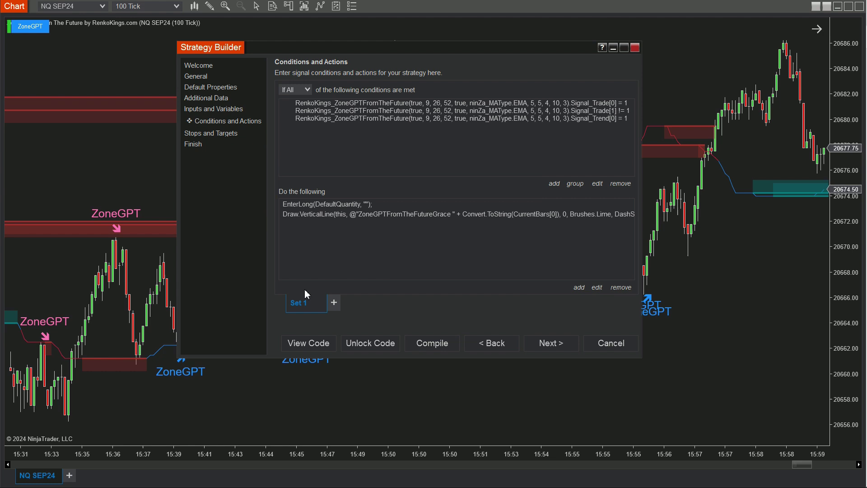
right_click(300, 309)
left_click(364, 328)
Change Set 2's first two conditions to Signal_Trade[0] = -1 and Signal_Trade[1] != -1.
left_click(509, 108)
left_click(598, 183)
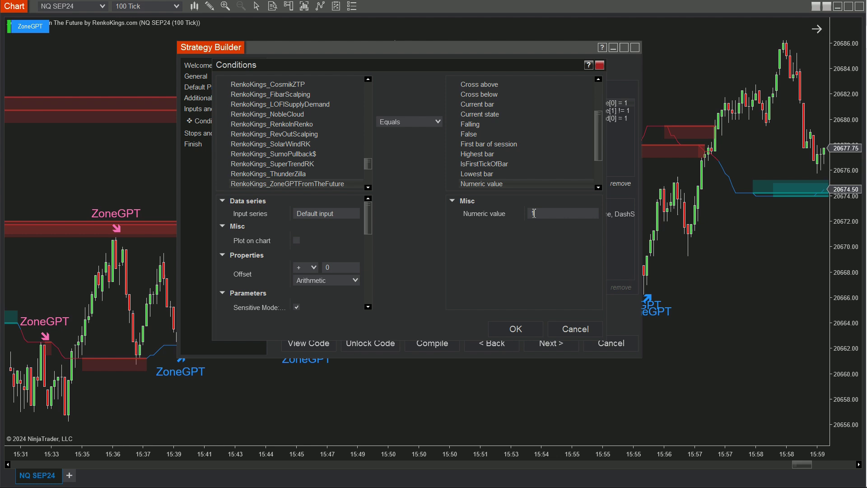
left_click(530, 212)
type("-")
left_click(518, 329)
left_click(596, 110)
left_click(598, 184)
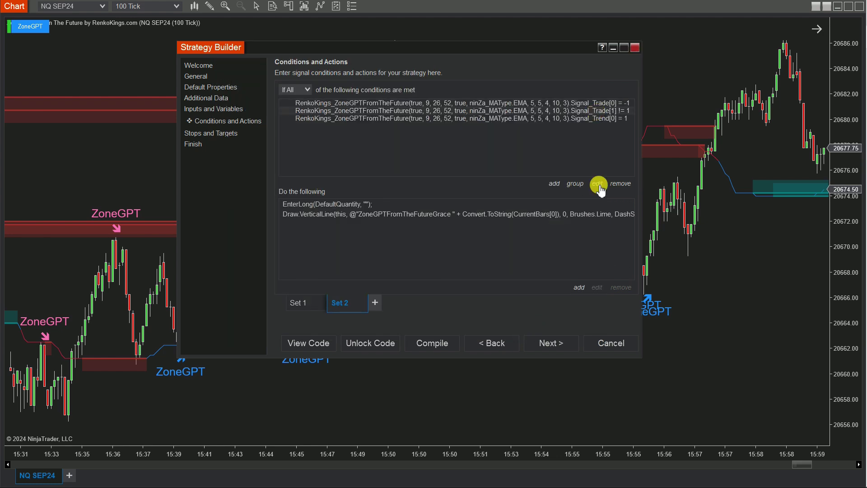
left_click(531, 213)
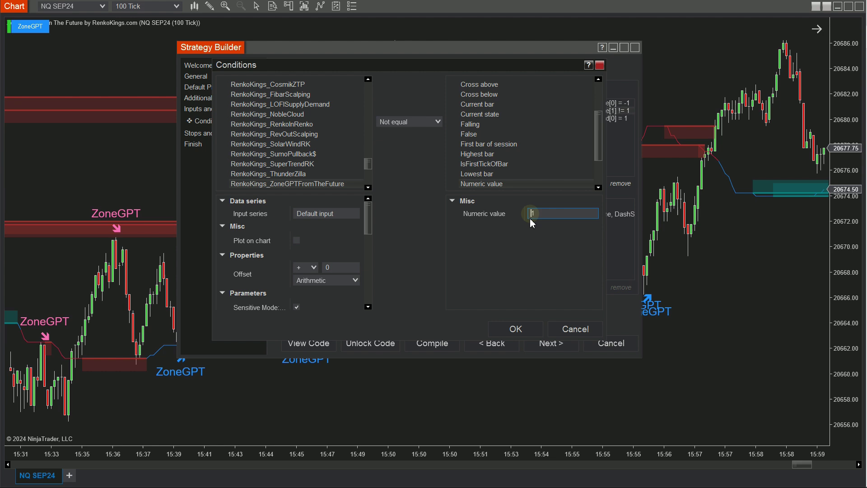
type("-")
left_click(523, 329)
Change Set 2's third condition to Signal_Trend[0] = -1.
left_click(594, 118)
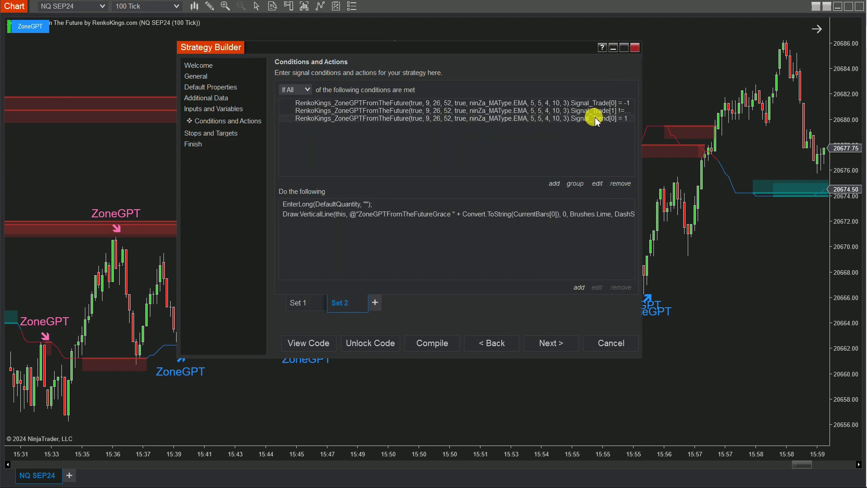
left_click(598, 185)
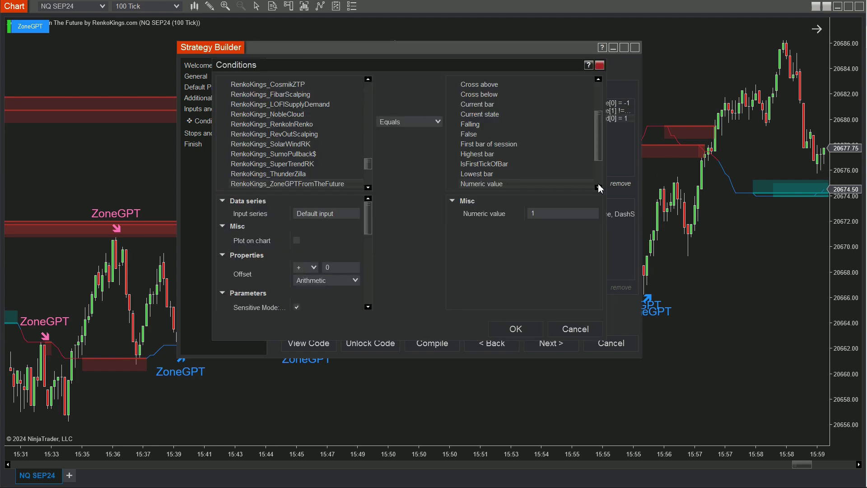
left_click(533, 214)
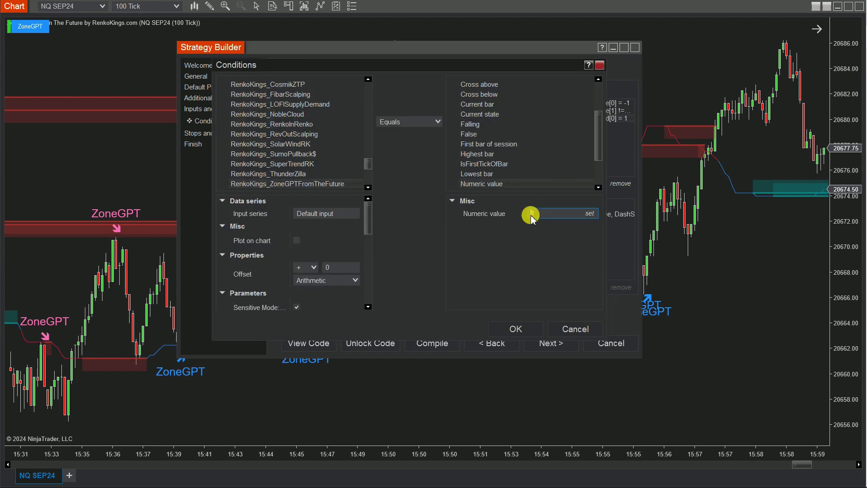
left_click(521, 331)
Change Set 2's entry action from EnterLong to Enter short position.
left_click_drag(638, 141, 694, 141)
left_click(324, 203)
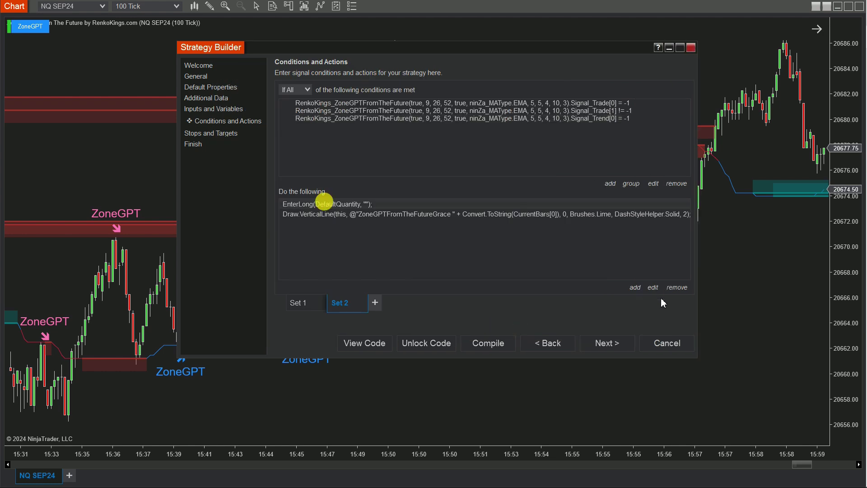
left_click(654, 288)
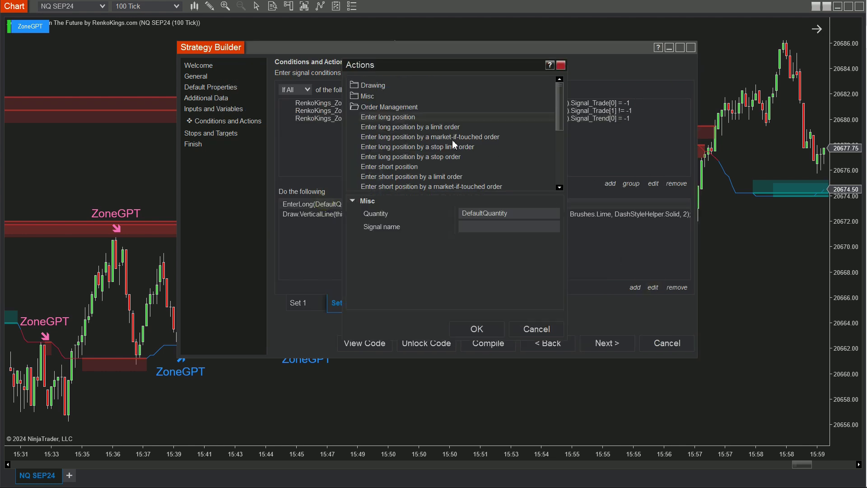
left_click(409, 166)
left_click(477, 328)
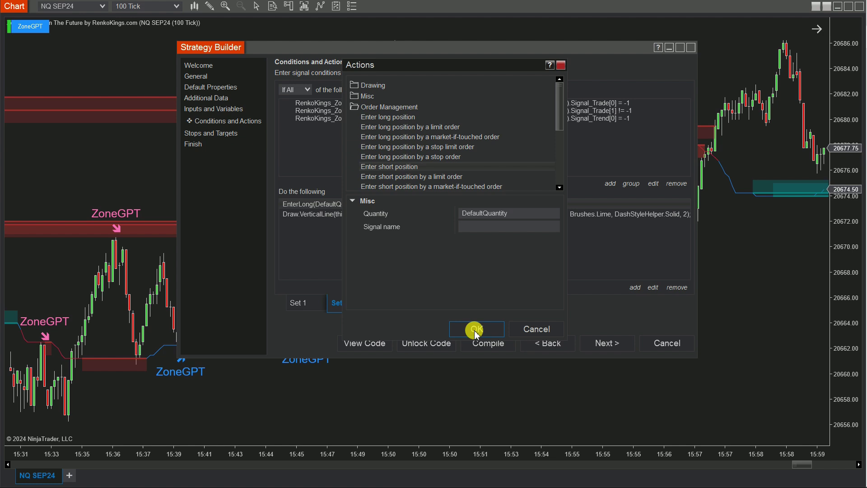
Set the color of Set 2's Draw.VerticalLine to Crimson.
left_click(460, 216)
left_click(653, 287)
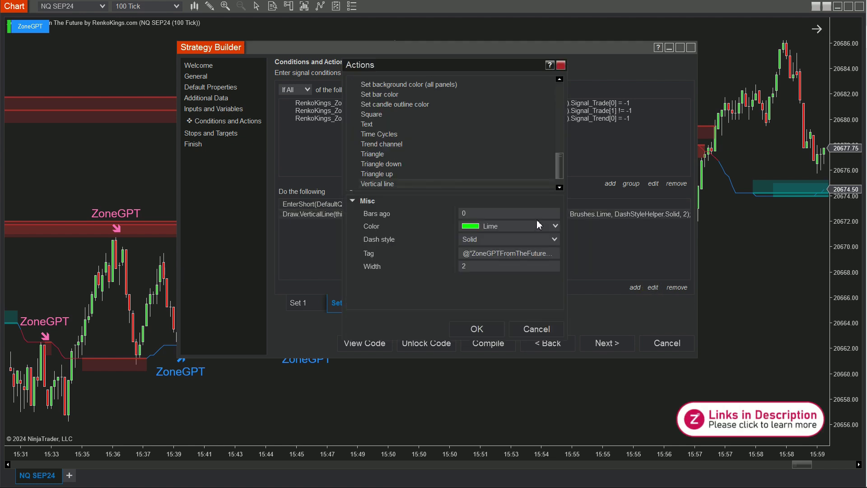
left_click(555, 227)
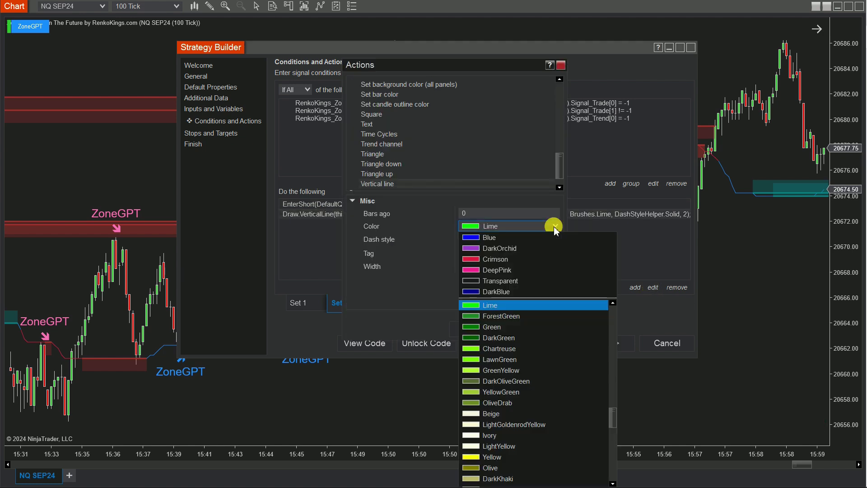
left_click(513, 258)
left_click(496, 329)
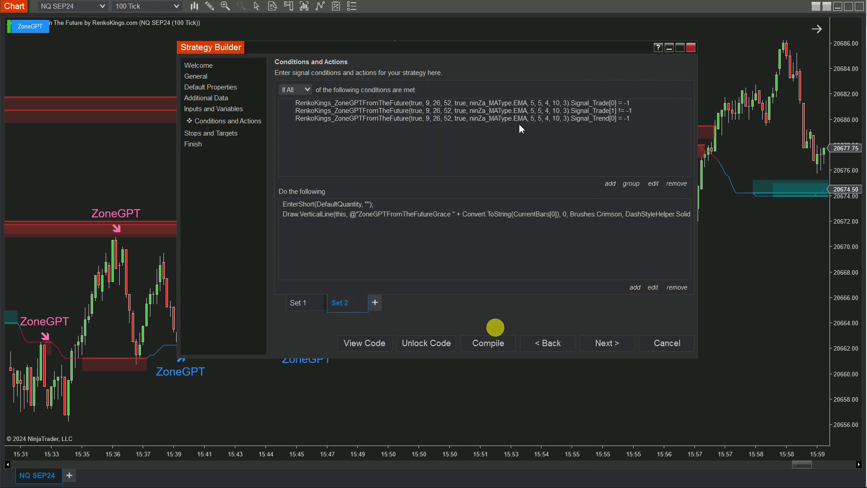
Add a profit target of 200 in Ticks mode on Stops and Targets.
left_click(228, 134)
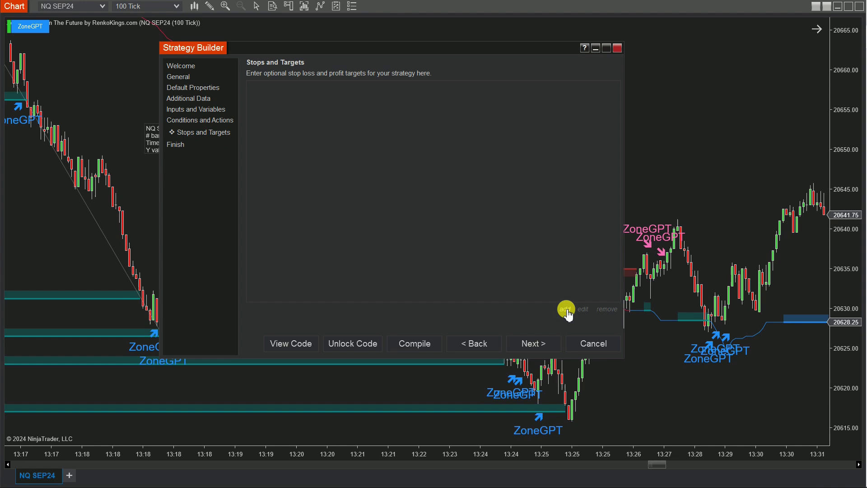
left_click(565, 310)
left_click(330, 107)
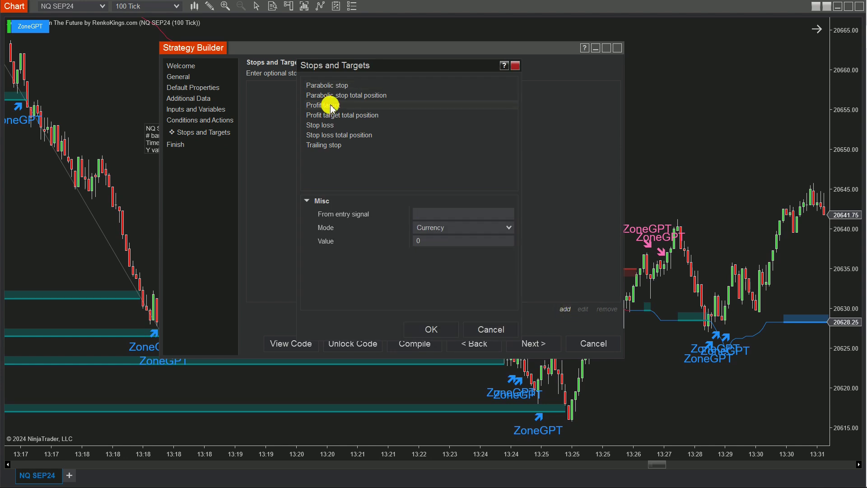
left_click(508, 228)
left_click(434, 272)
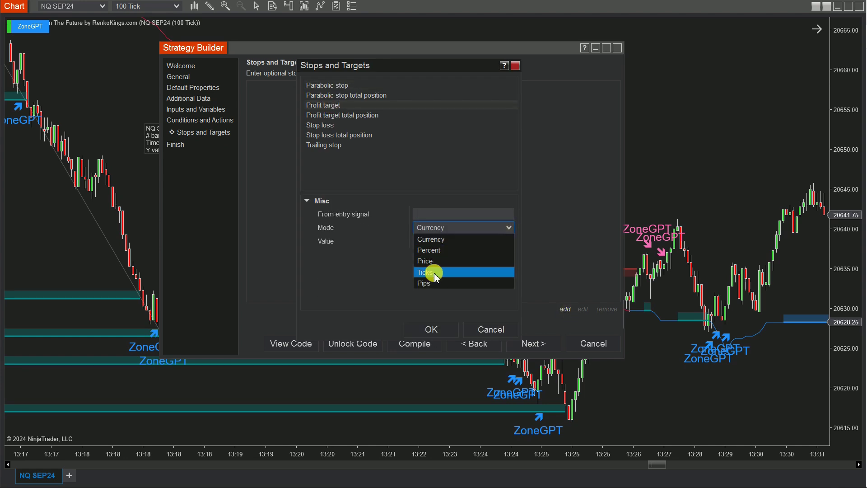
left_click(416, 241)
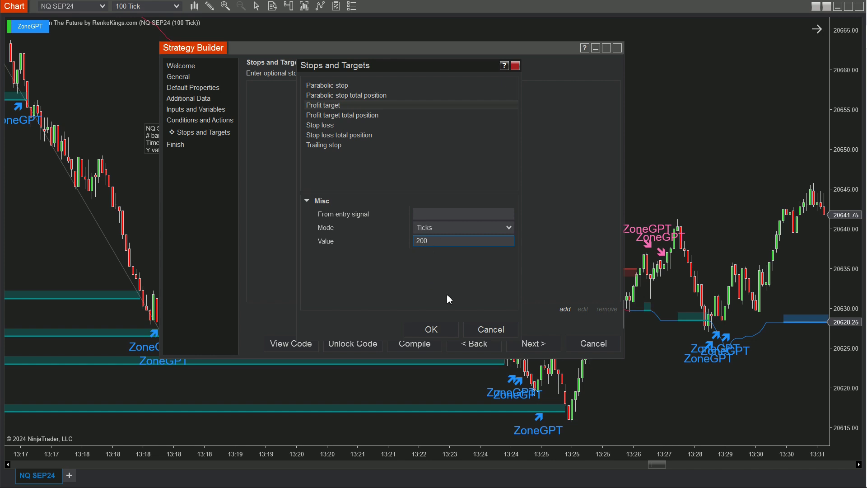
left_click(443, 331)
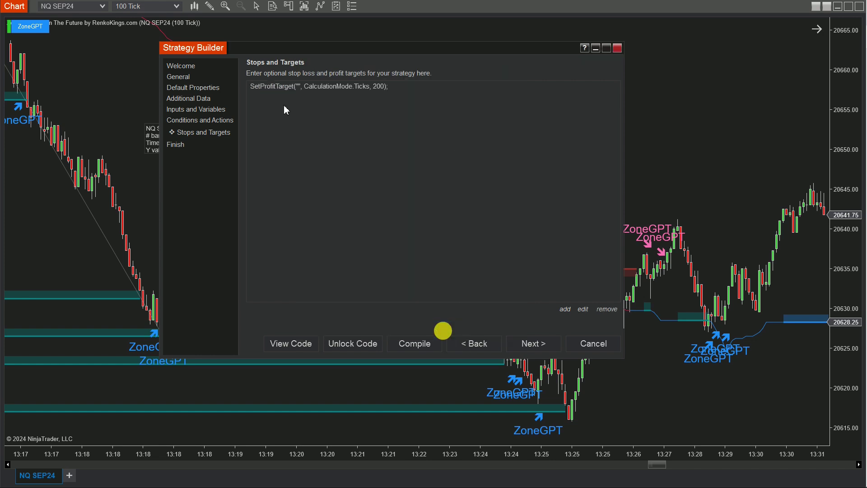
Add a 50-tick stop loss and advance to the builder's final page.
left_click(565, 310)
left_click(314, 127)
left_click(508, 228)
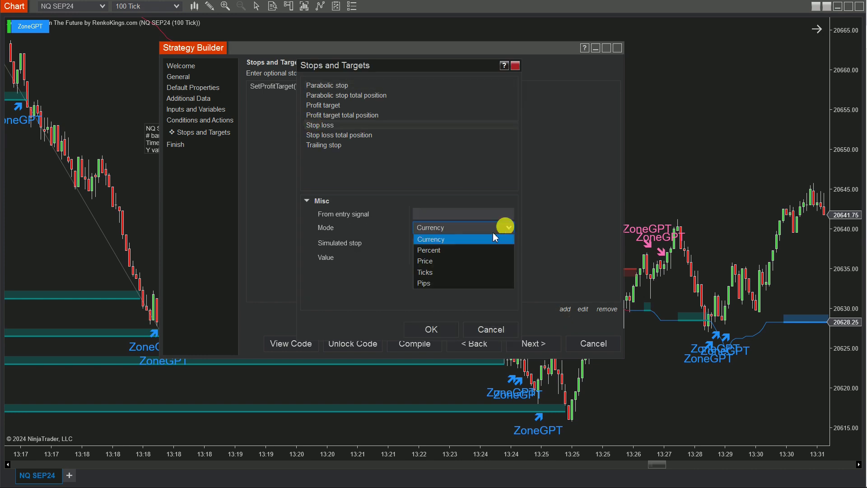
left_click(440, 270)
left_click(415, 257)
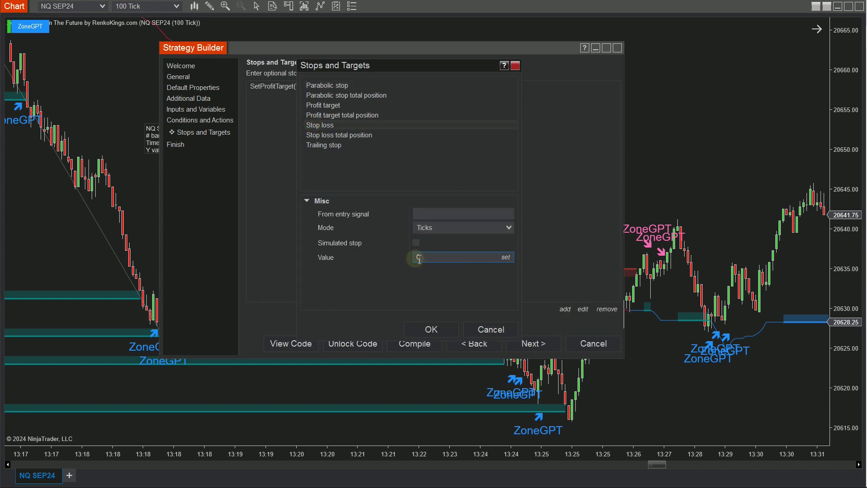
left_click(435, 330)
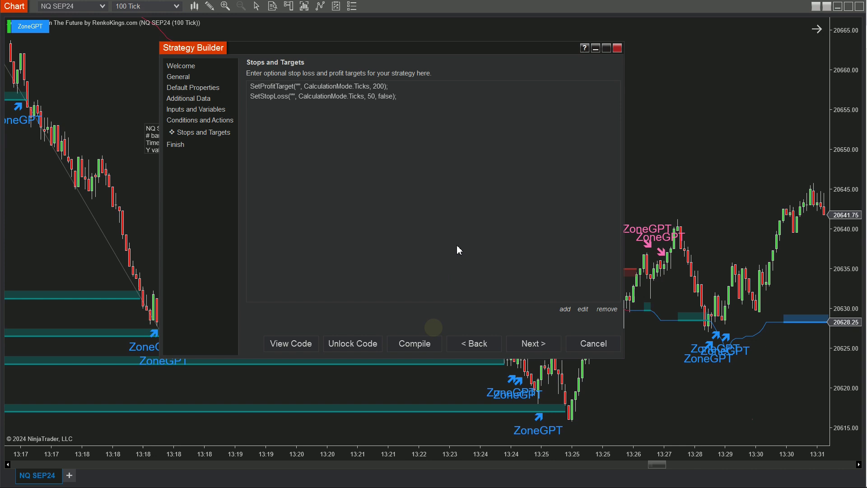
left_click(549, 346)
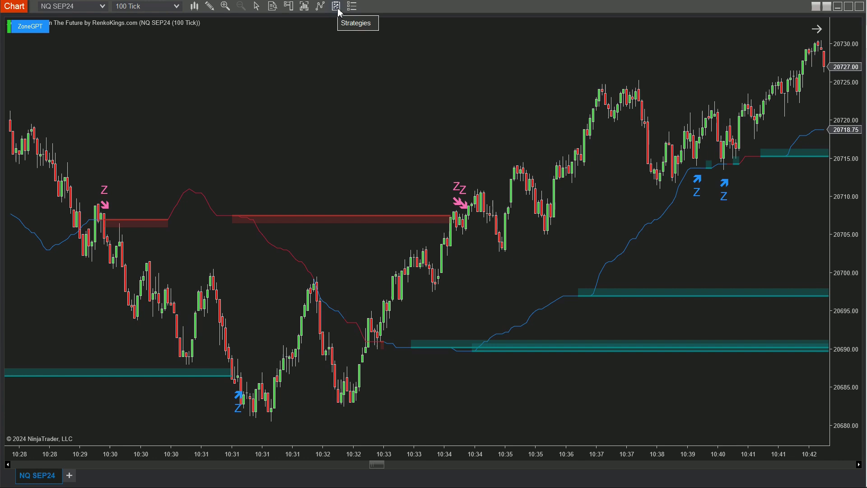
Add ZoneGPTFromTheFutureGrace to the NQ SEP24 chart's strategies, enabled.
right_click(367, 96)
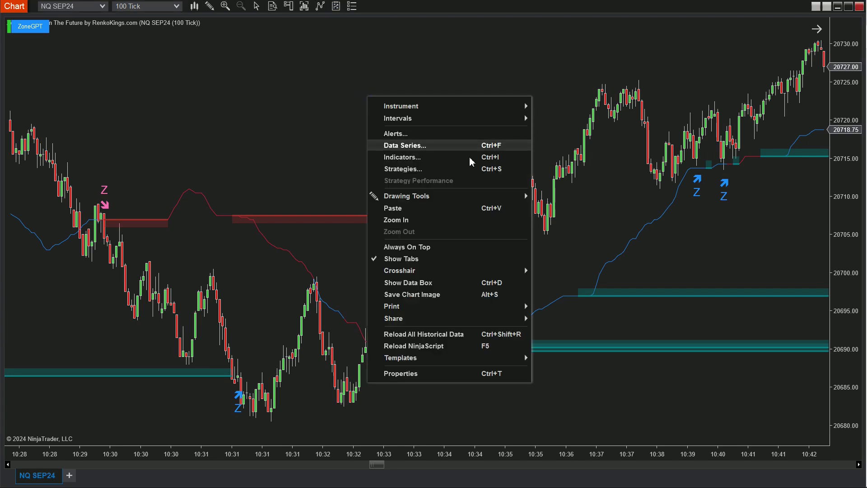
left_click(504, 171)
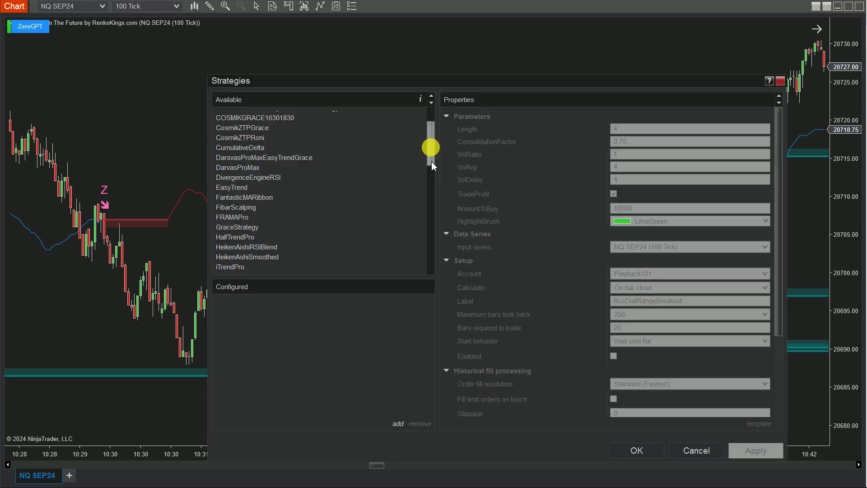
left_click_drag(431, 161, 428, 257)
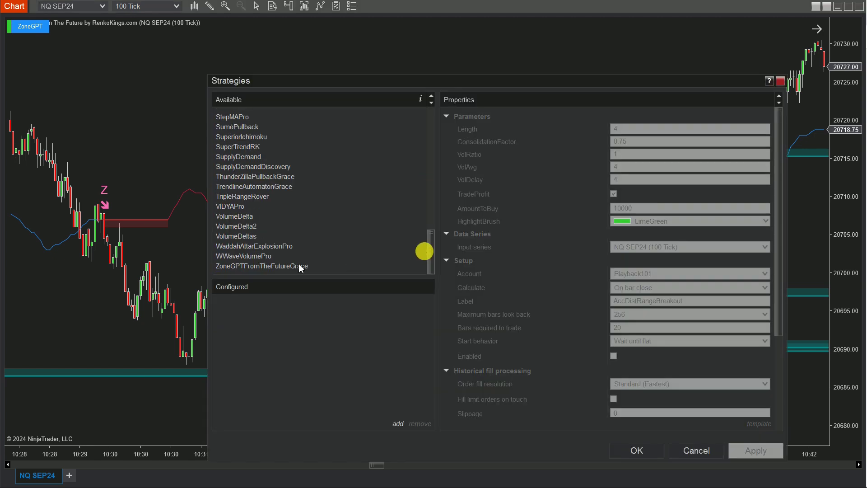
left_click(297, 267)
double_click(297, 266)
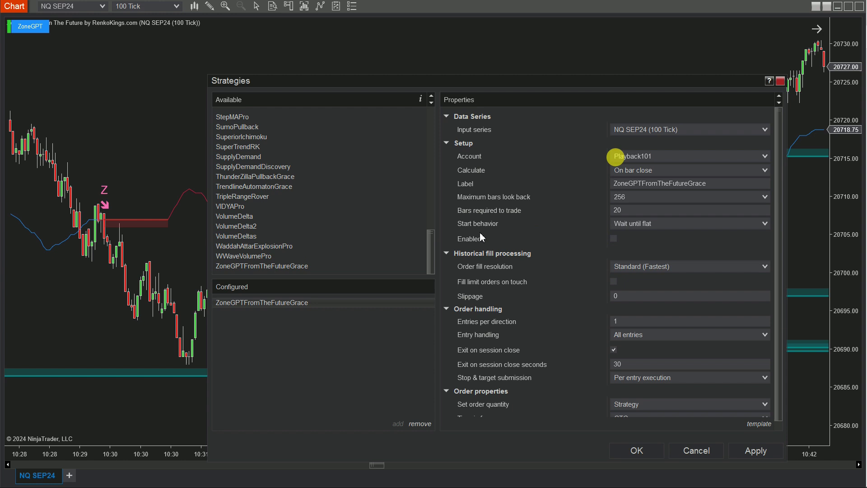
left_click(645, 448)
Pan back through chart history to view the lime and crimson signal lines.
left_click_drag(606, 341, 737, 280)
left_click_drag(433, 170, 693, 172)
left_click_drag(217, 334, 653, 308)
left_click_drag(437, 299, 659, 245)
left_click_drag(527, 327, 752, 296)
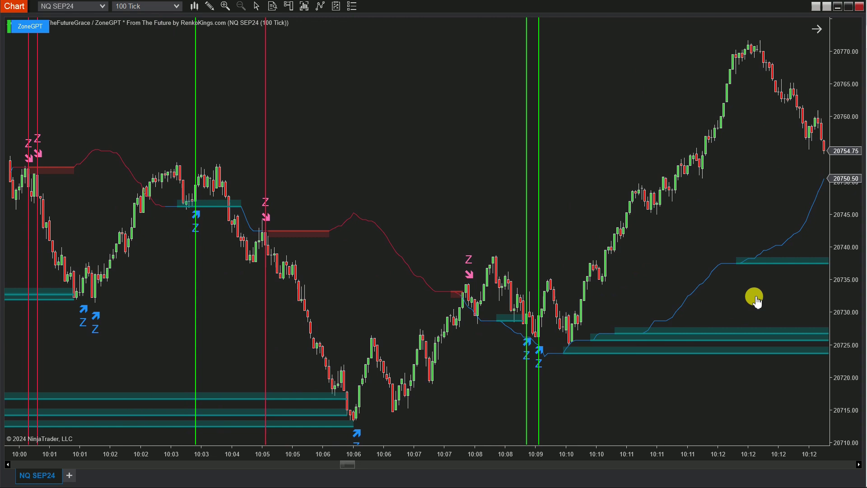
left_click_drag(354, 320, 576, 315)
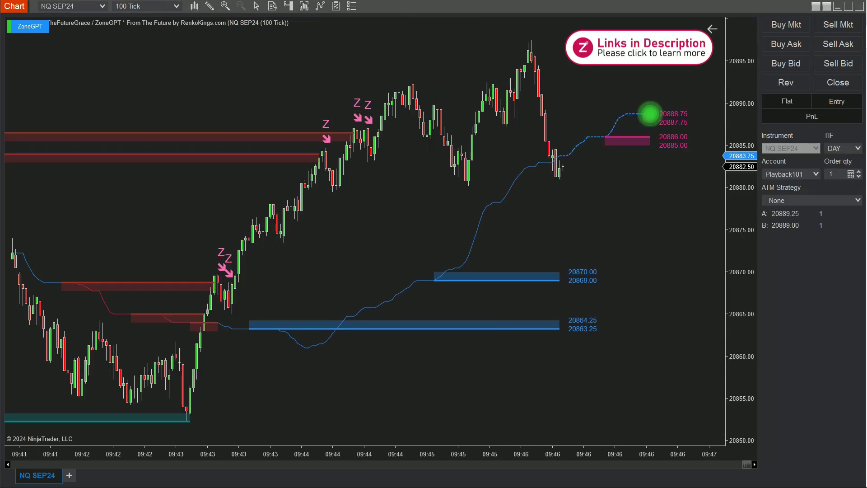
Pan to the newest bars to follow the short trade with its stop and target orders.
left_click_drag(467, 409, 276, 375)
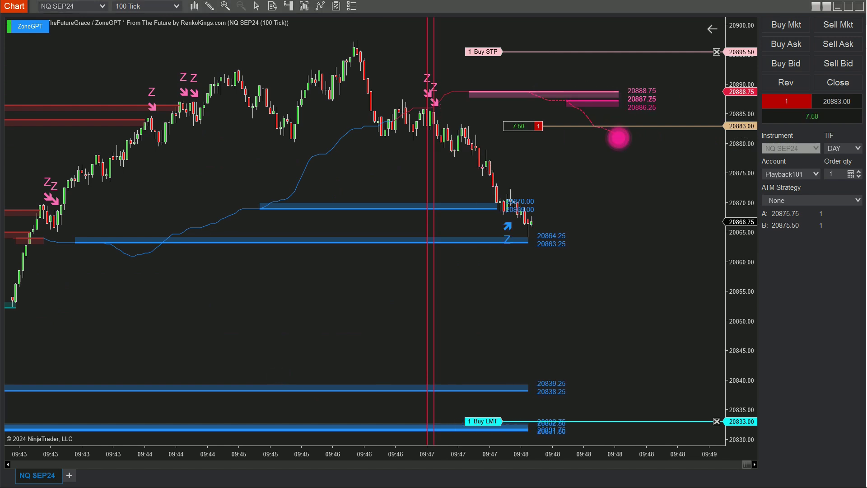
left_click_drag(135, 321, 2, 317)
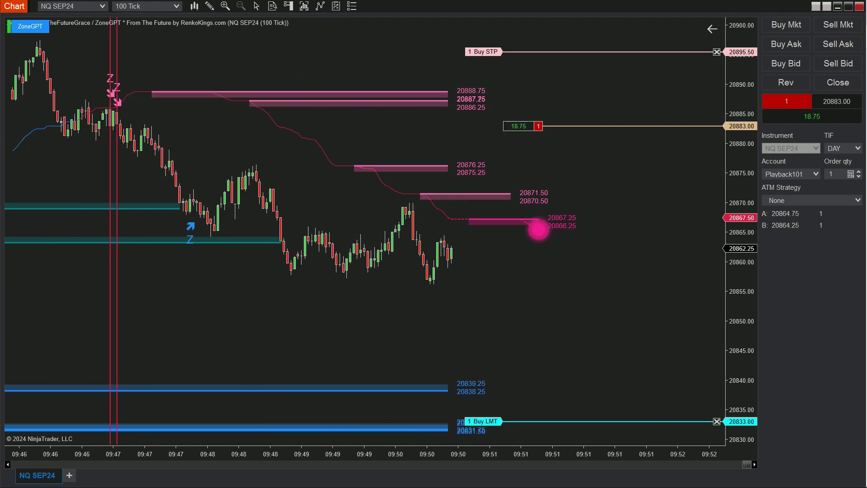
left_click_drag(309, 329, 230, 331)
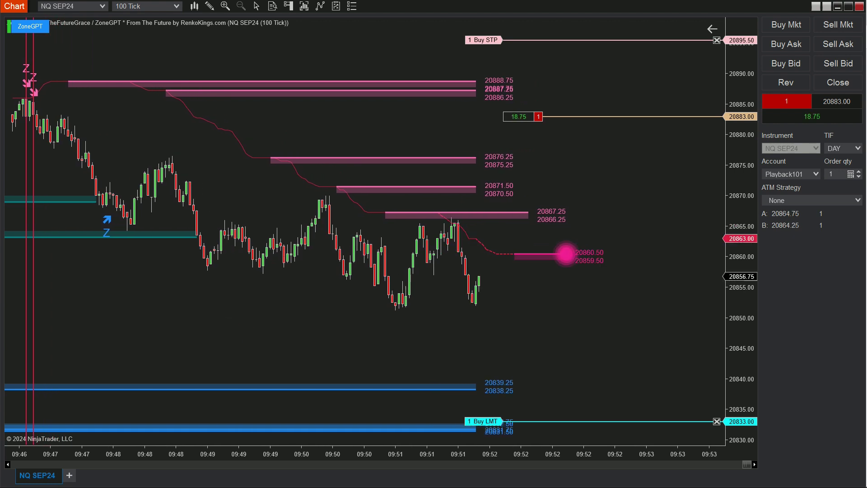